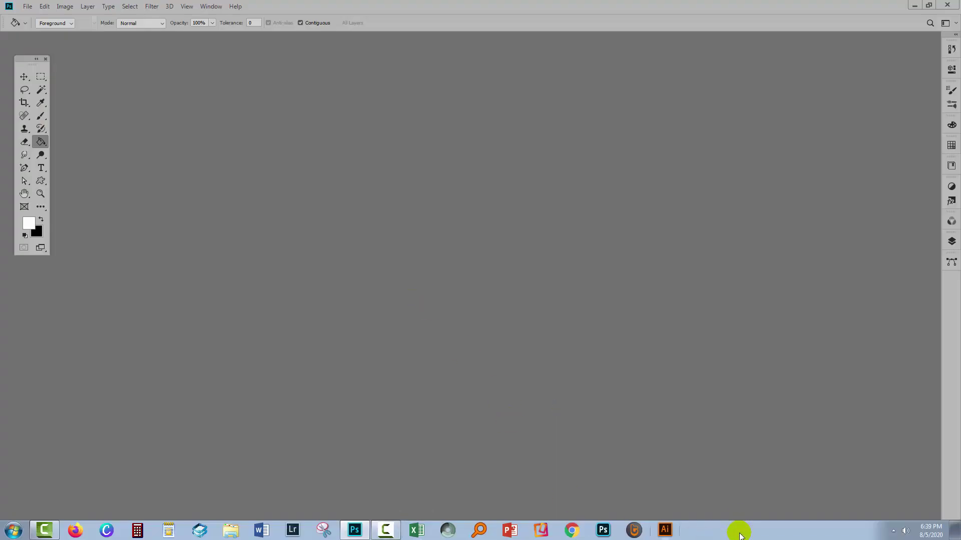
Create Untitled-1 at 512 × 512 px with Background Contents set to White
click(28, 6)
click(41, 22)
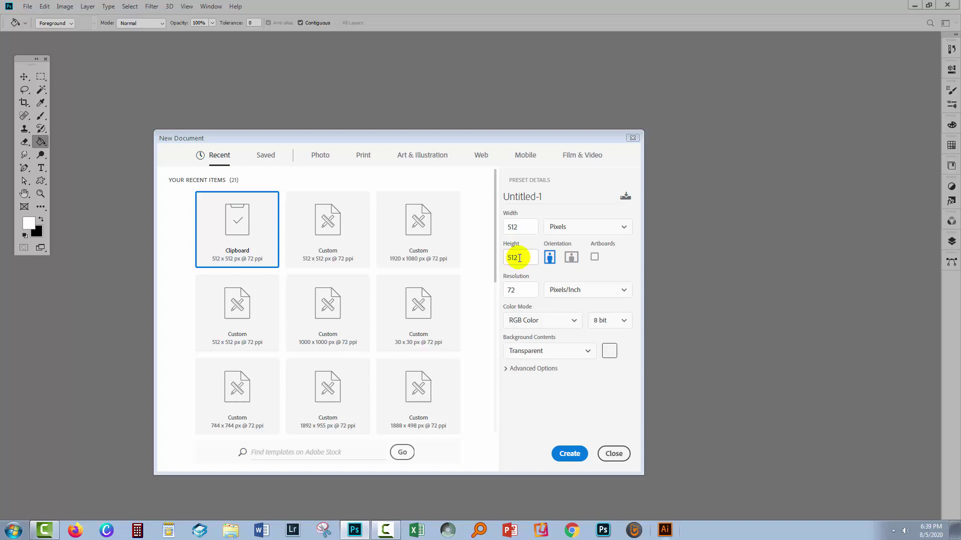
click(562, 357)
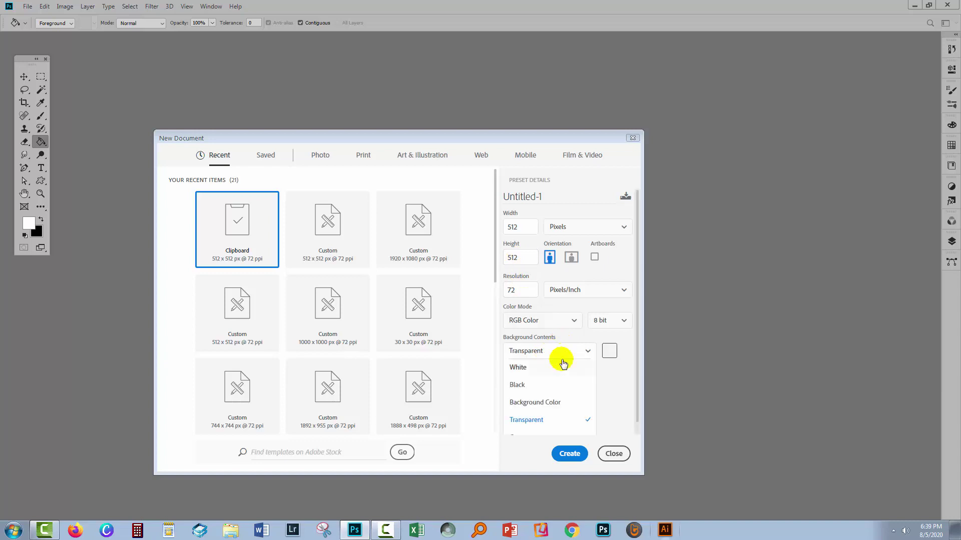
click(518, 367)
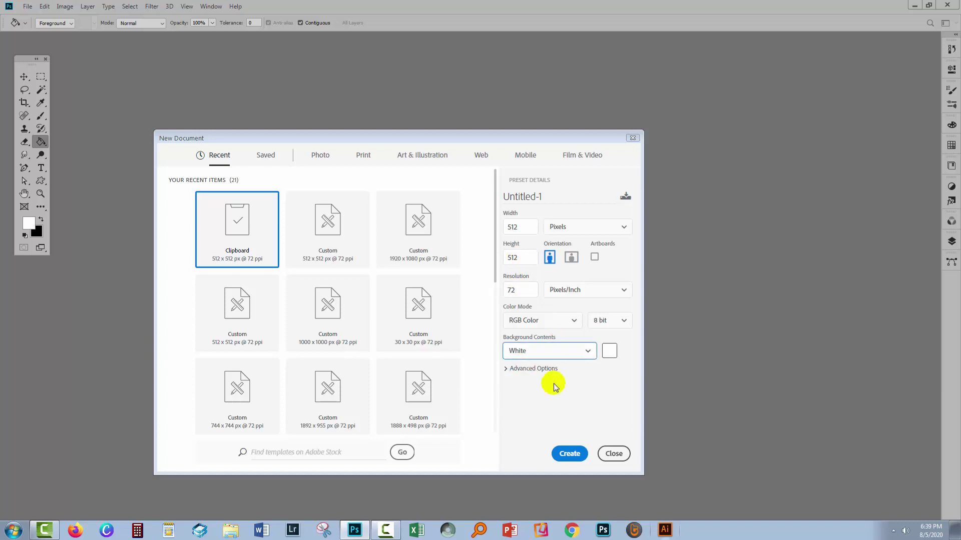
click(568, 454)
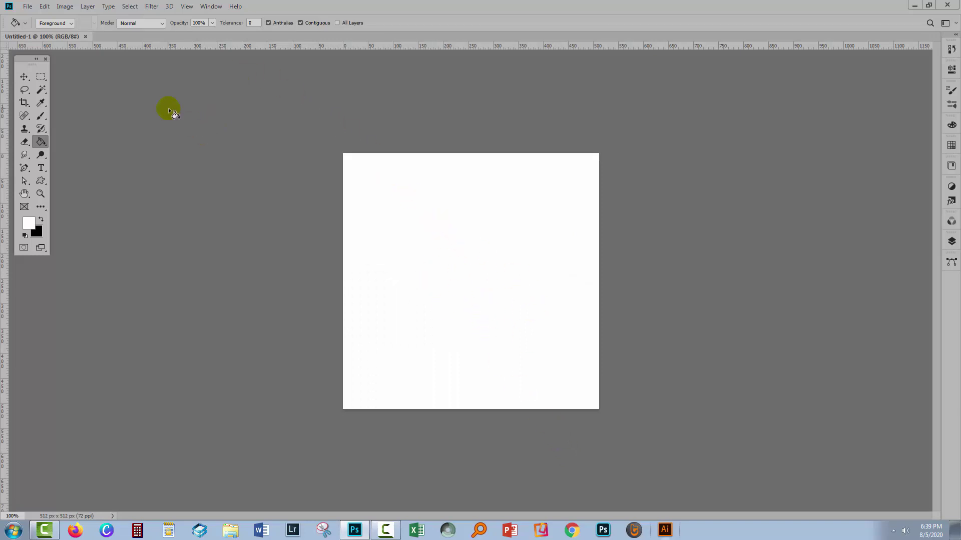
Render Clouds, undo it, then fill the canvas with Render > Difference Clouds instead
click(152, 7)
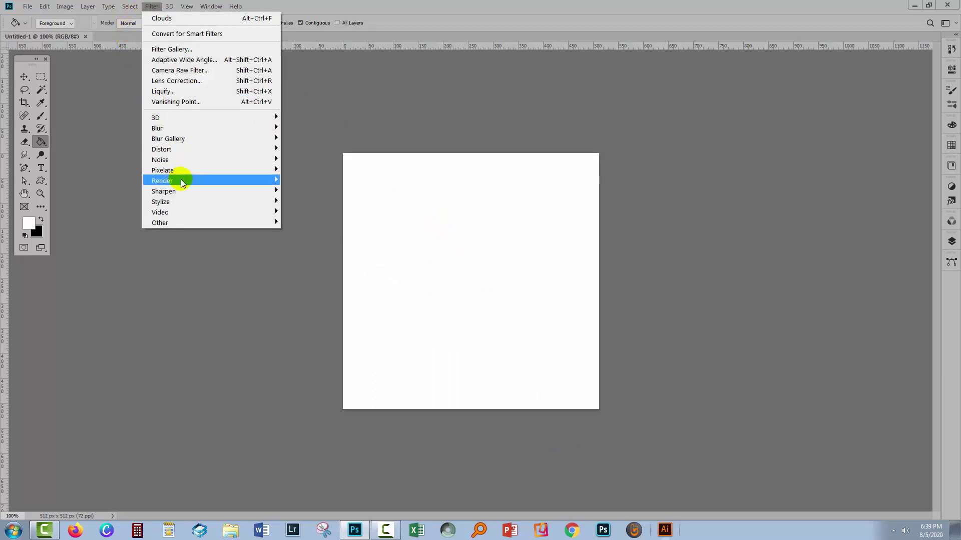
mouse_move(181, 179)
click(121, 227)
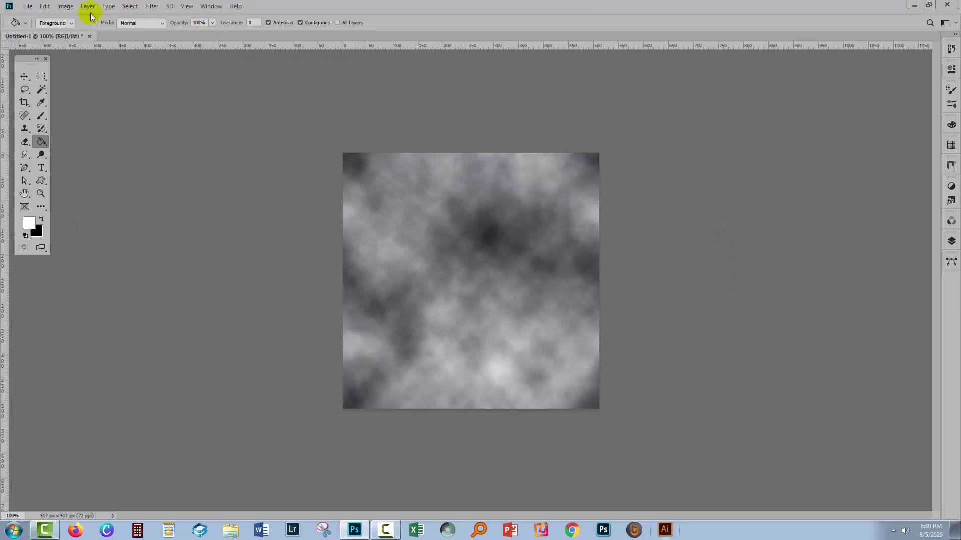
click(45, 7)
click(57, 18)
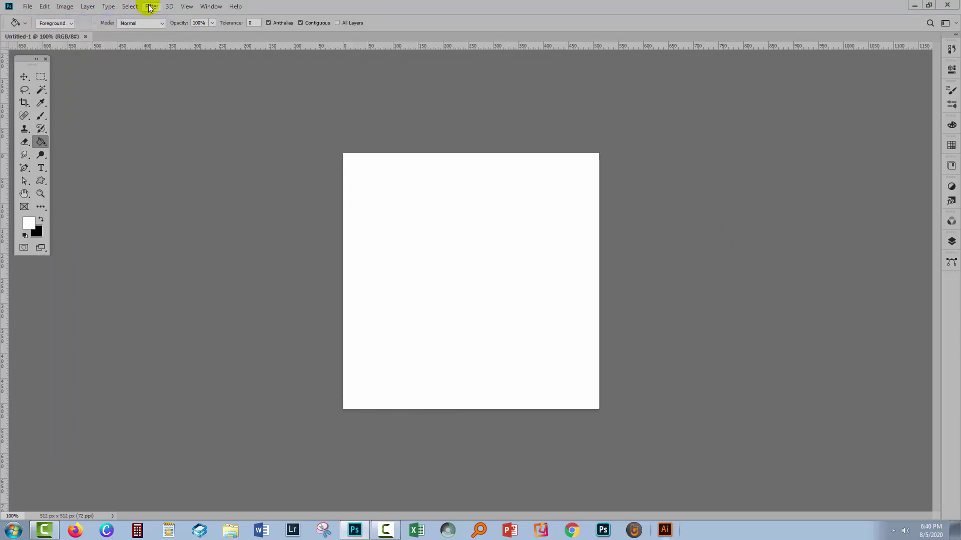
click(152, 6)
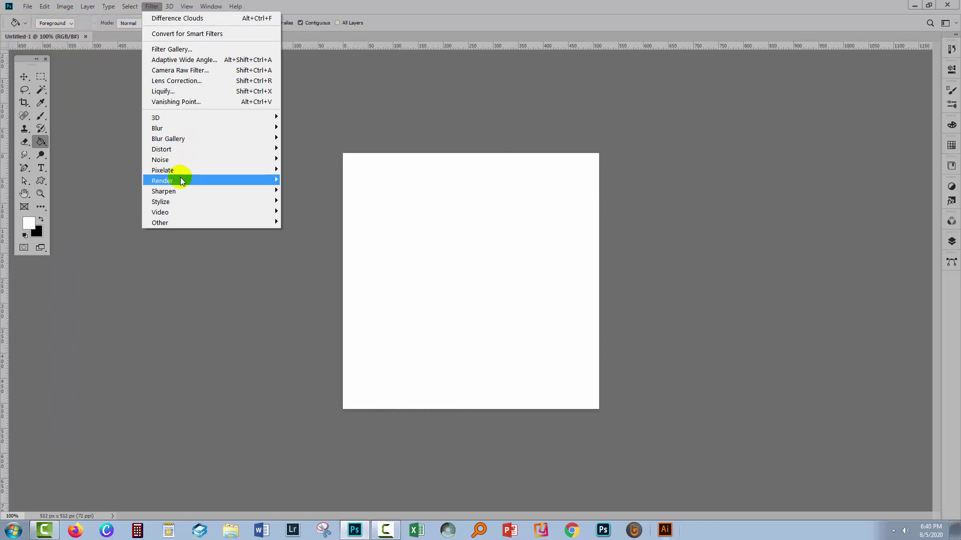
mouse_move(180, 179)
click(131, 227)
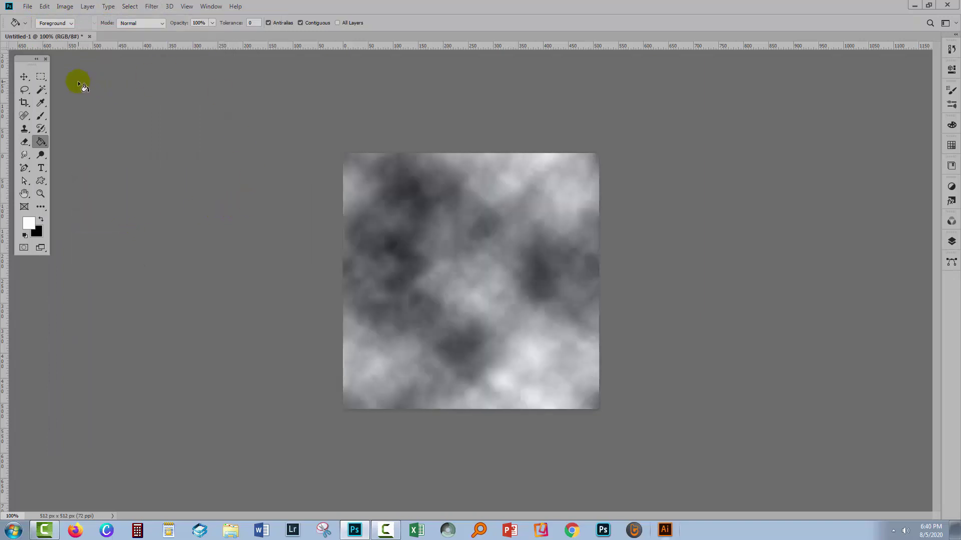
Unlock the Background into Layer 0, then add Layer 1 and drag it beneath Layer 0
click(40, 76)
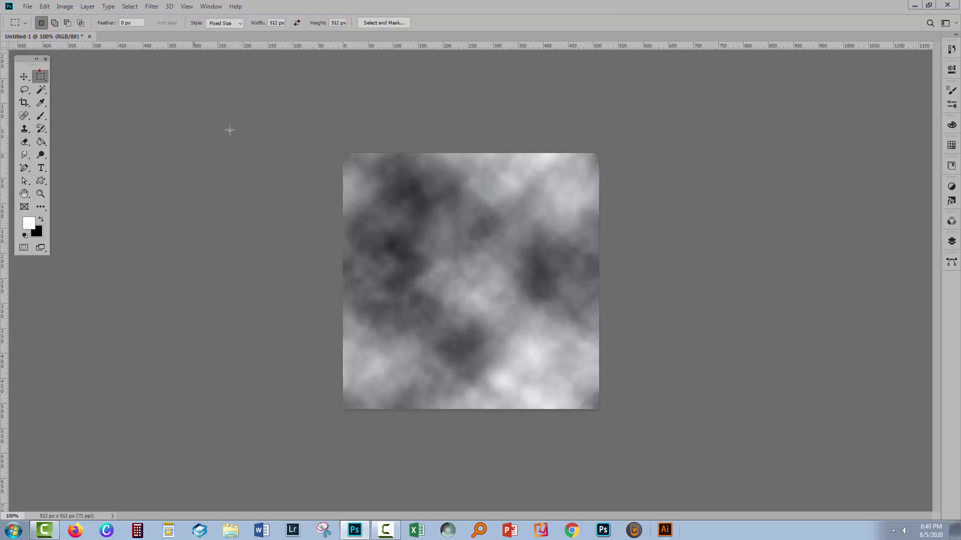
click(951, 242)
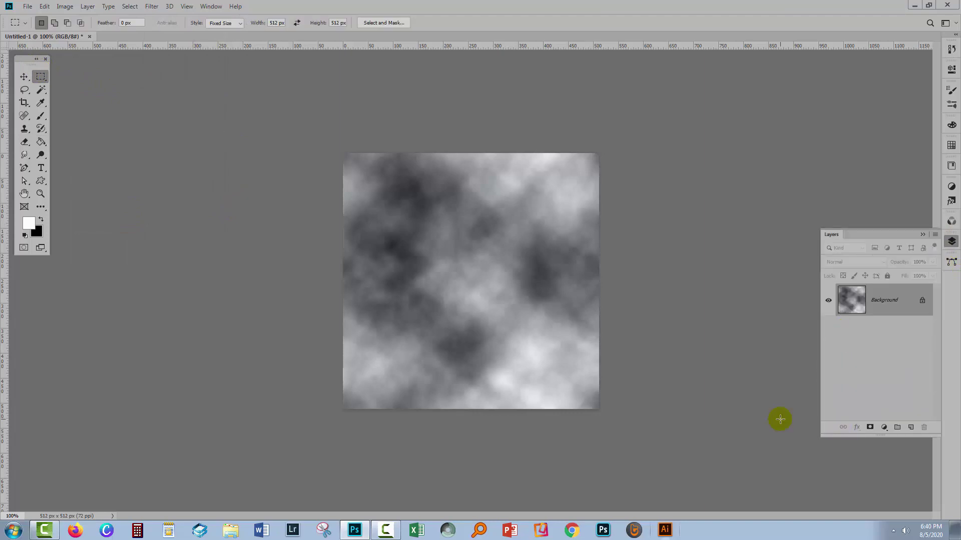
click(922, 301)
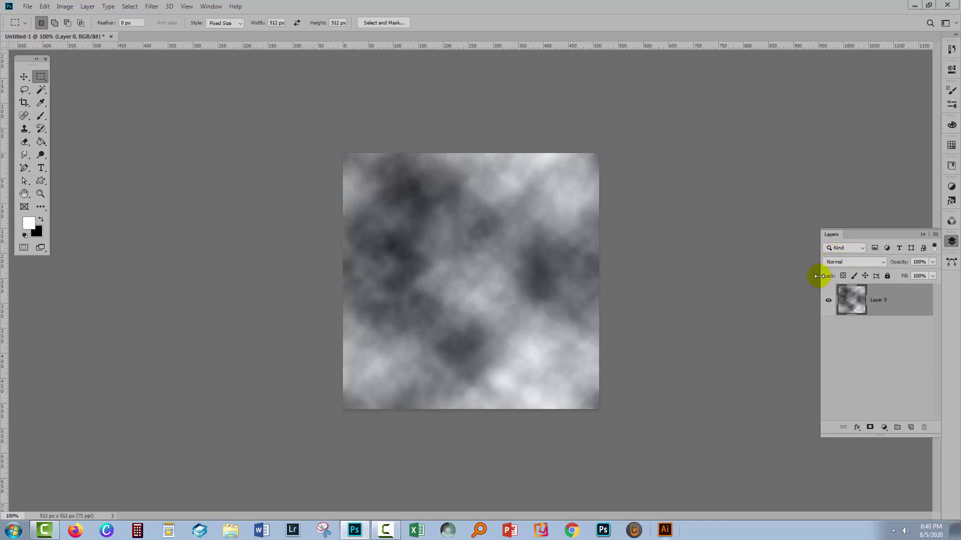
drag(821, 274, 728, 271)
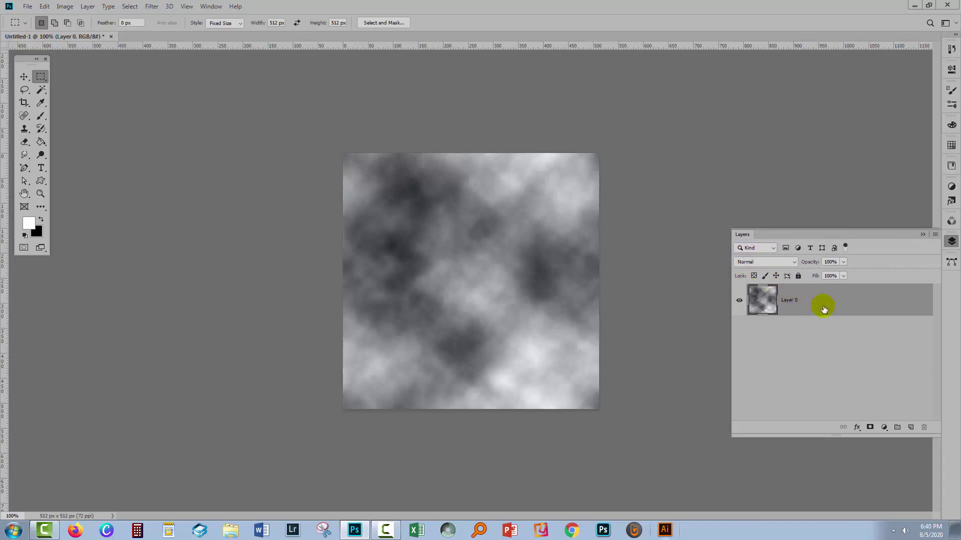
click(911, 427)
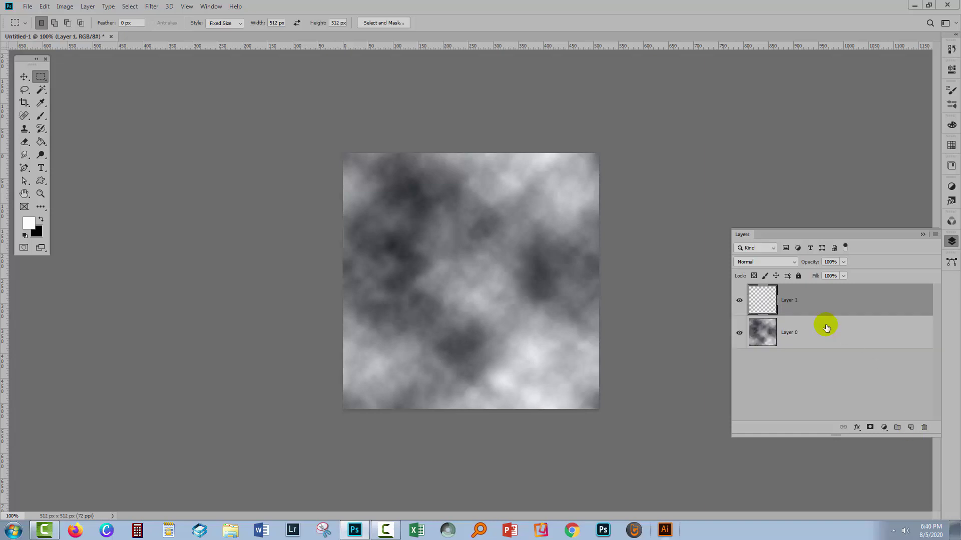
drag(815, 303, 811, 337)
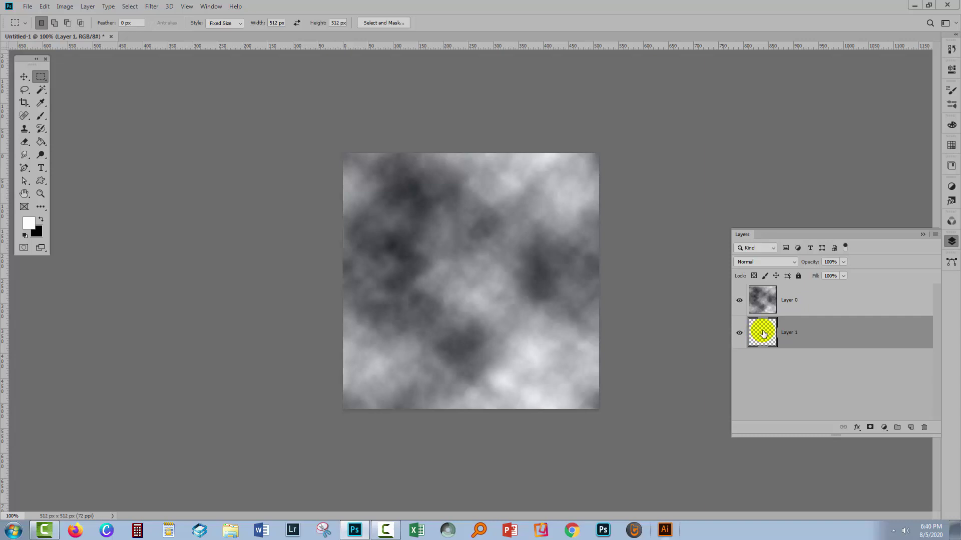
In Canvas Size, enter 1024 × 1024 px and choose the top-left anchor
click(64, 6)
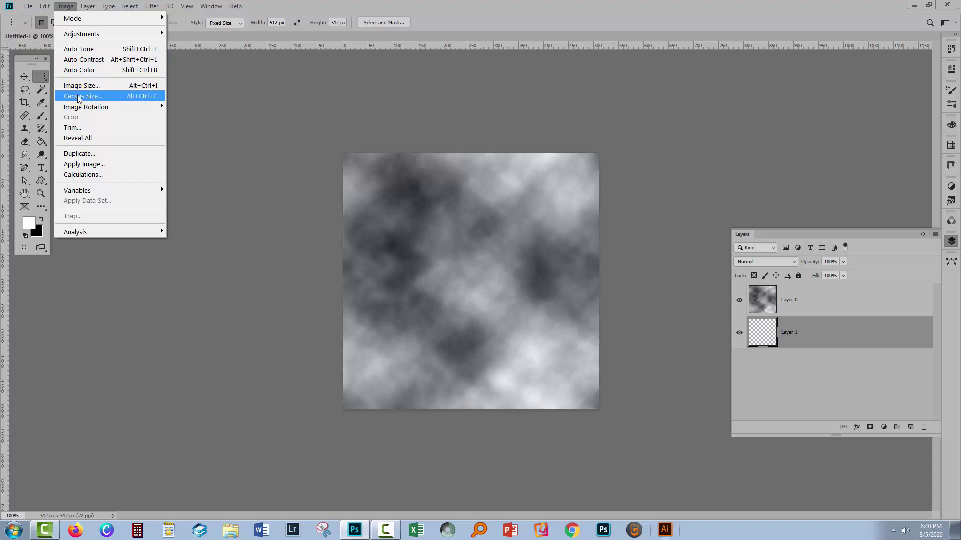
click(79, 97)
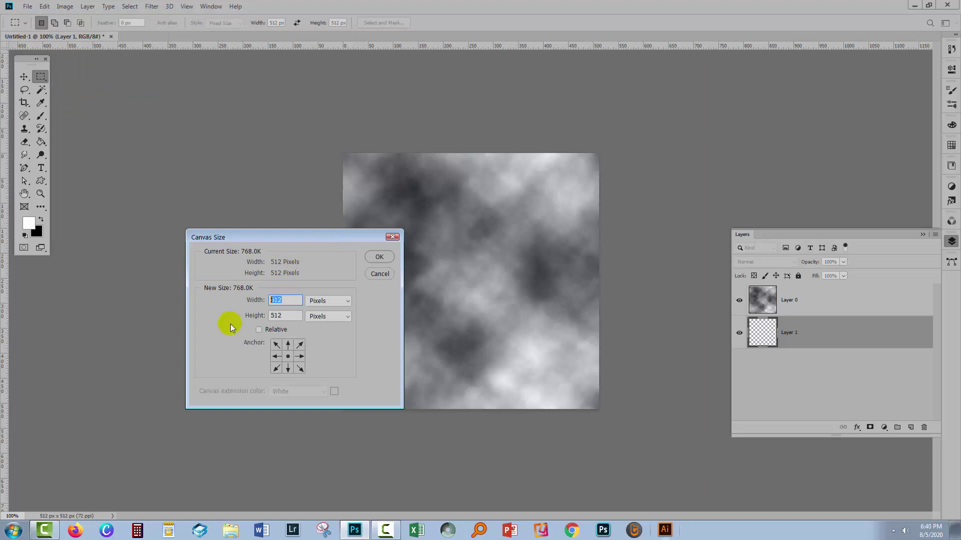
text(1024)
key(Tab)
key(Tab)
text(1024)
key(Tab)
click(276, 345)
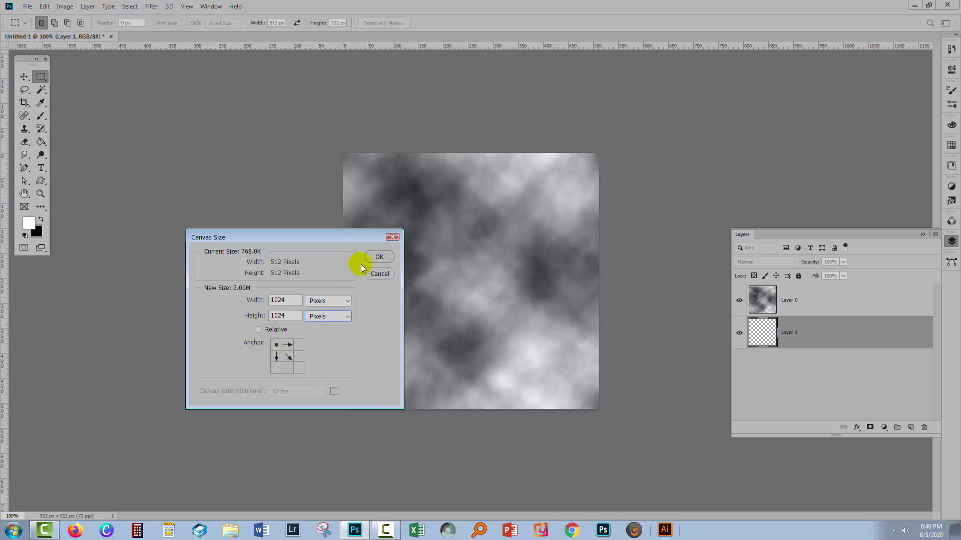
Apply the 1024 × 1024 canvas and Alt-drag Layer 0 512 px right to duplicate it
click(379, 256)
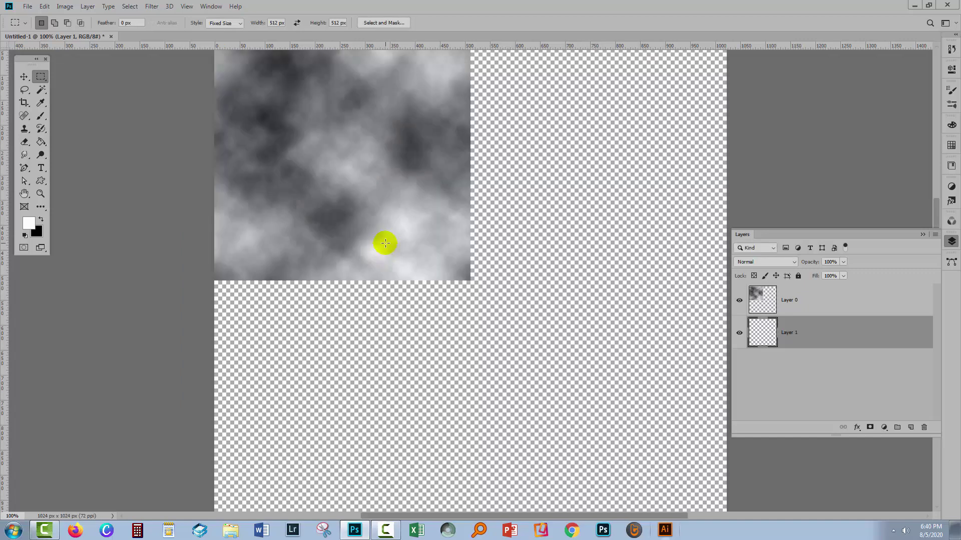
click(810, 294)
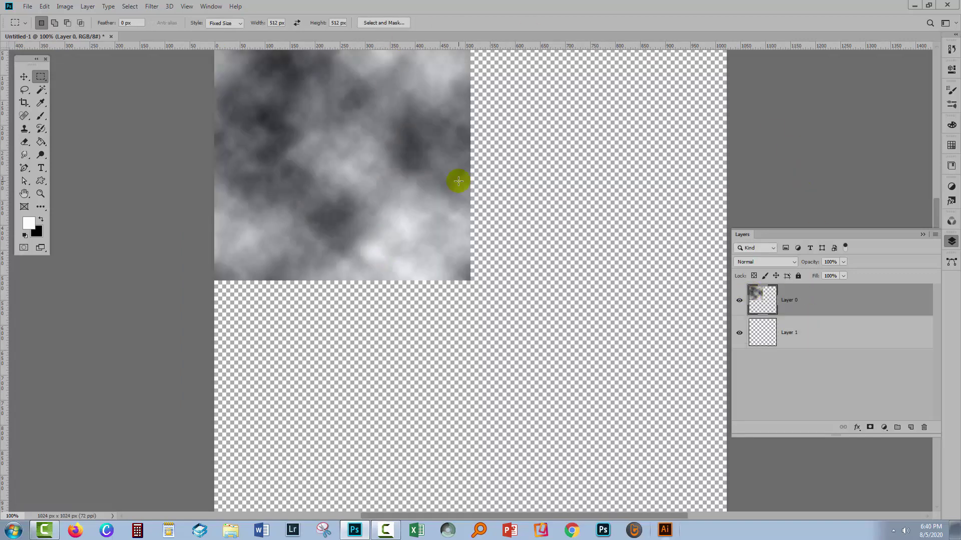
click(23, 76)
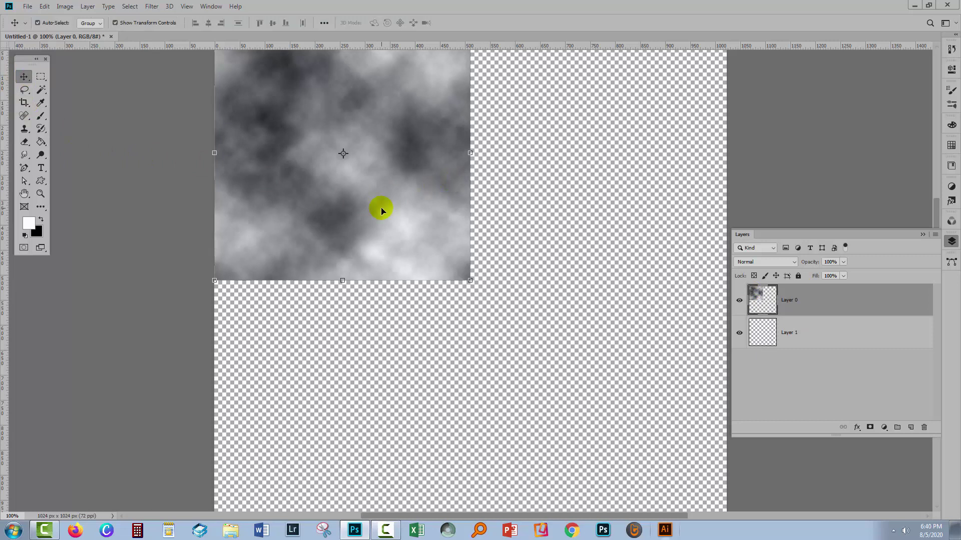
drag(380, 200, 637, 199)
Alt-drag both top tiles 512 px down to complete the 2×2 grid, then check the seams
click(550, 309)
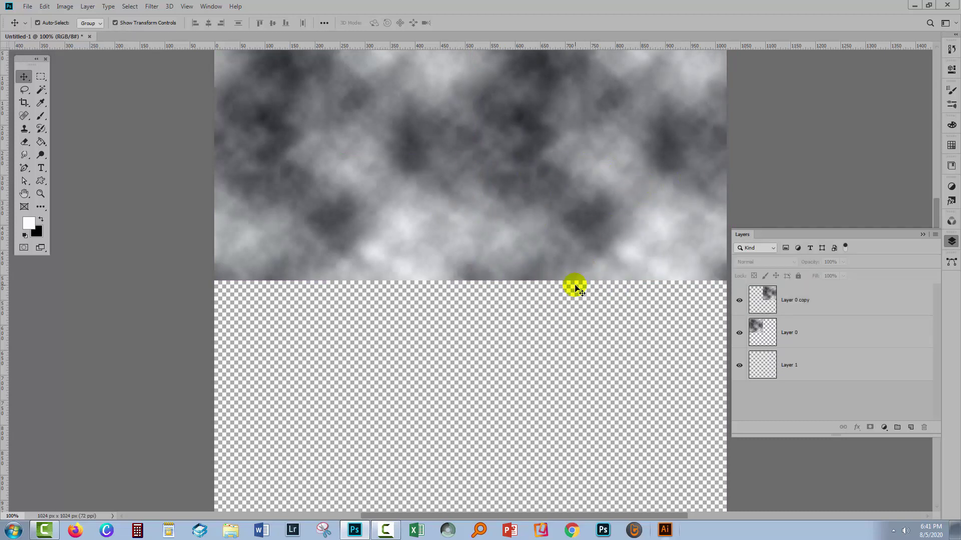
drag(550, 315, 380, 167)
drag(533, 176, 548, 405)
key(ctrl+semicolon)
click(175, 242)
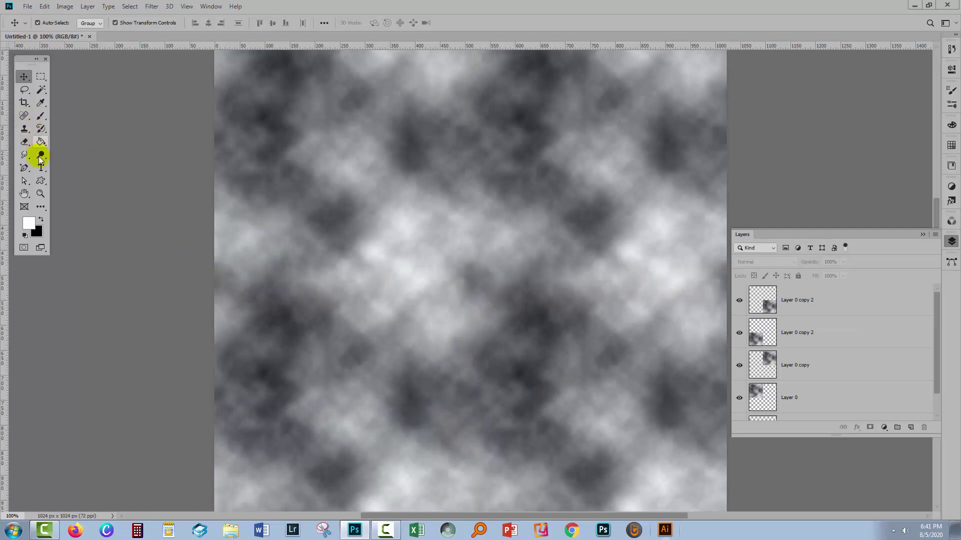
click(41, 193)
drag(369, 193, 425, 210)
drag(562, 383, 441, 173)
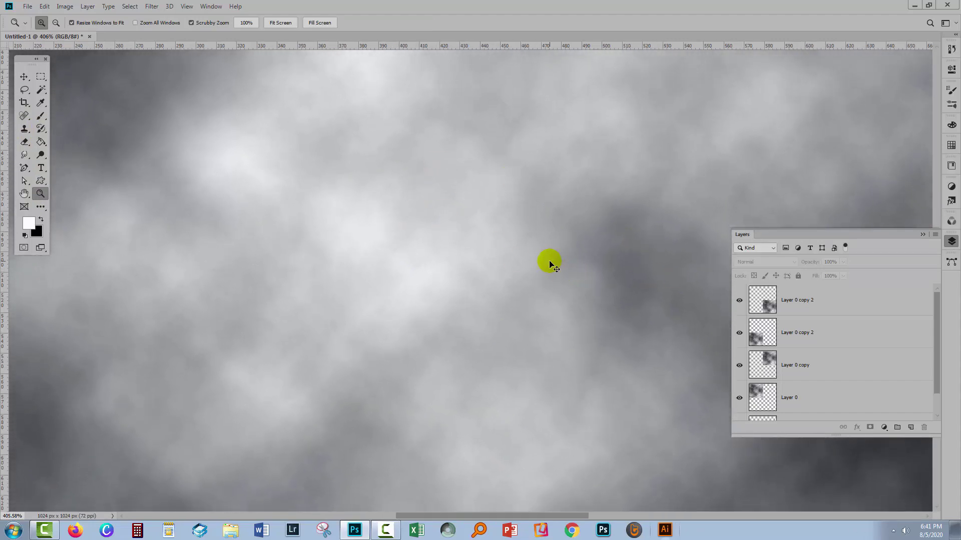
Select Layer 0 copy 2, Layer 0 copy and Layer 0 and convert them to a smart object
key(ctrl+0)
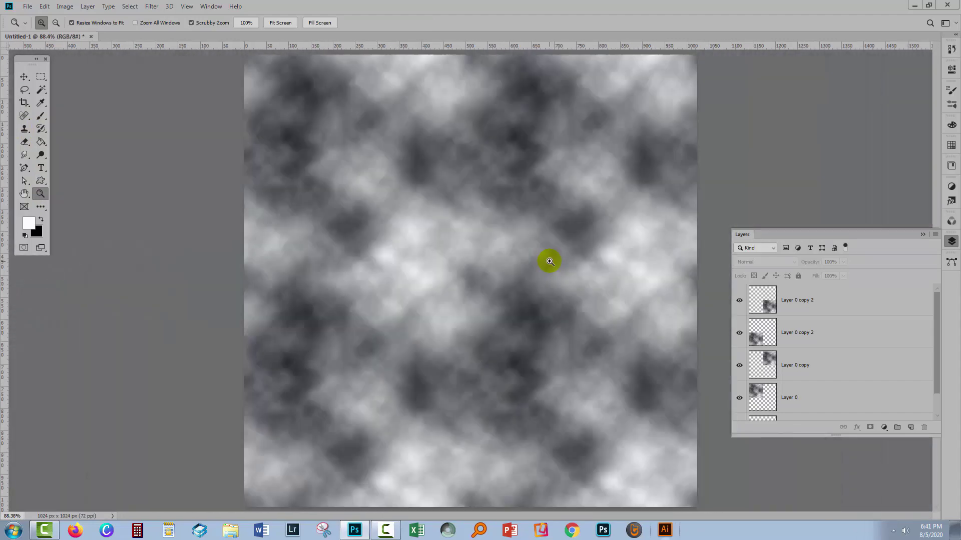
click(825, 310)
drag(937, 343, 933, 380)
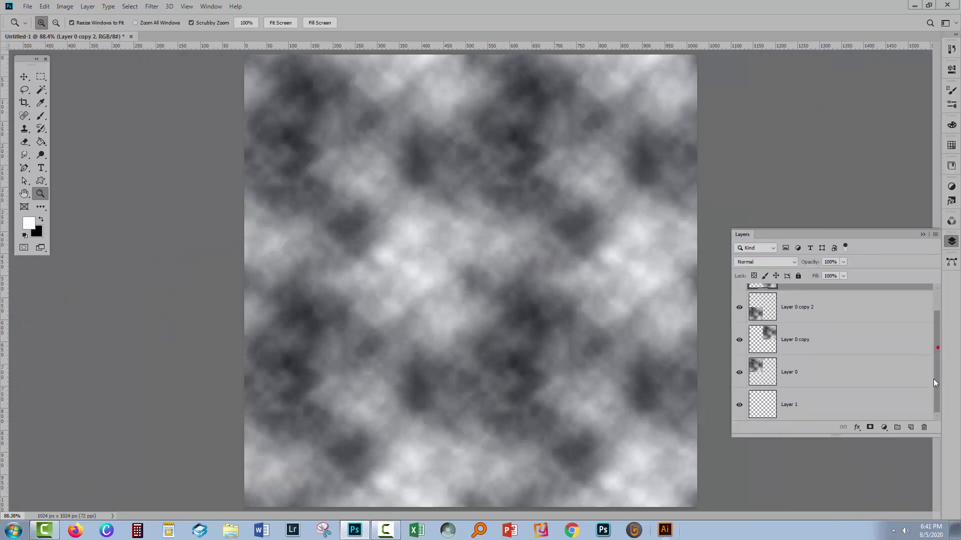
shift+click(852, 369)
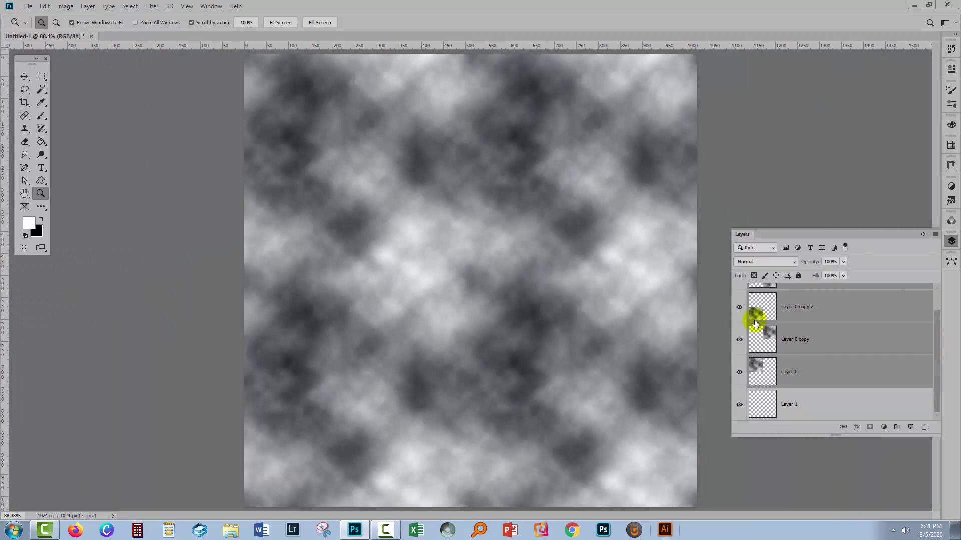
right_click(809, 343)
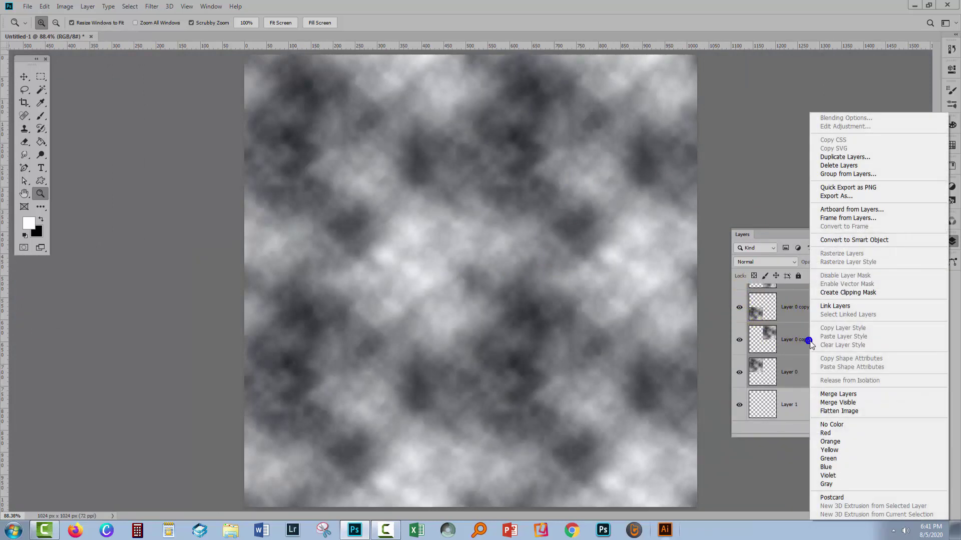
click(864, 241)
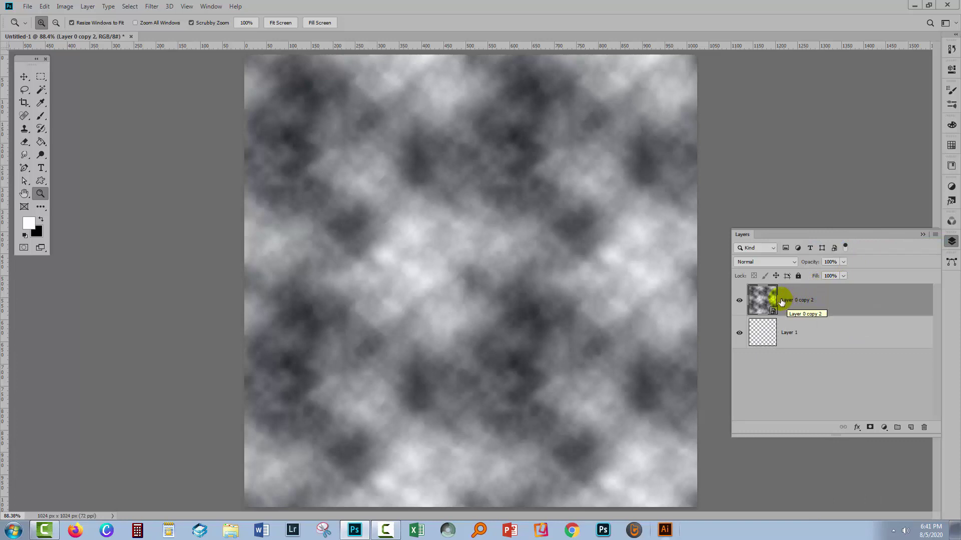
Apply a Gaussian Blur smart filter with a radius of about 18 px to the tiled clouds
click(153, 6)
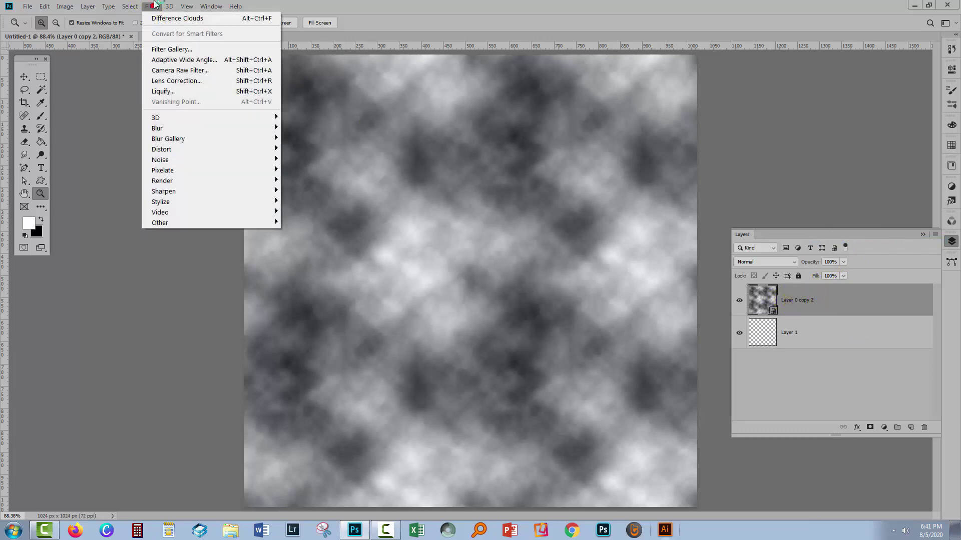
mouse_move(157, 128)
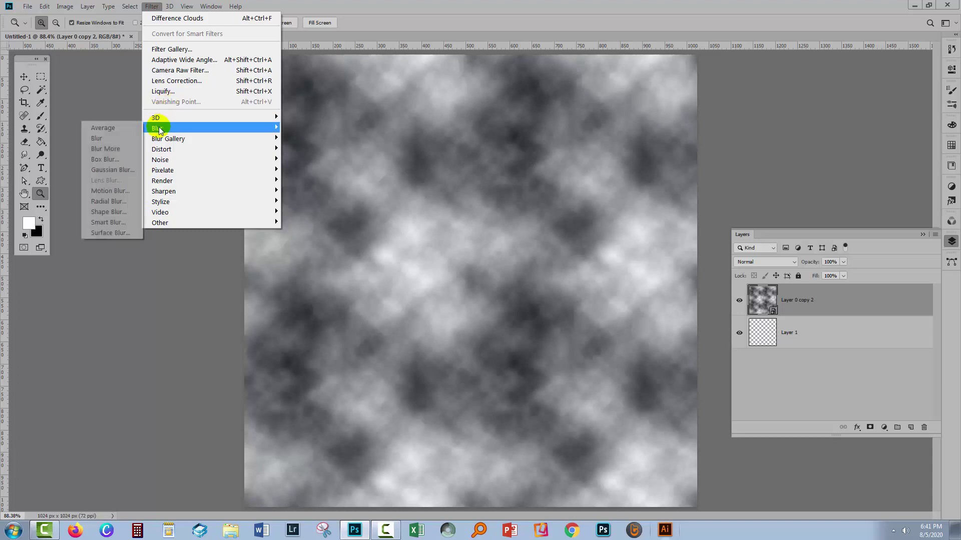
click(120, 170)
mouse_move(674, 488)
mouse_down()
mouse_move(684, 496)
mouse_move(674, 492)
mouse_up()
click(682, 401)
click(733, 397)
click(759, 357)
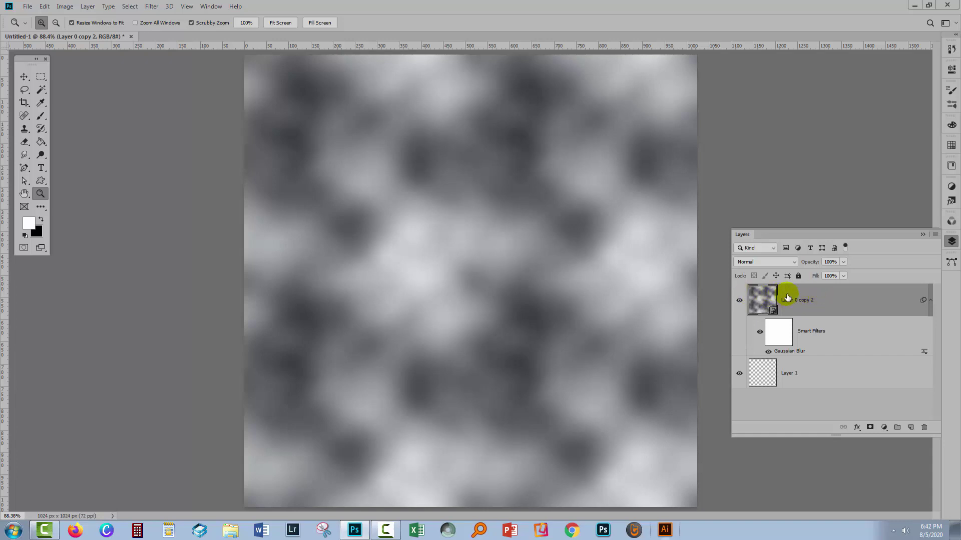
Add a Posterize 1 adjustment layer and set its Levels to about 22
click(88, 6)
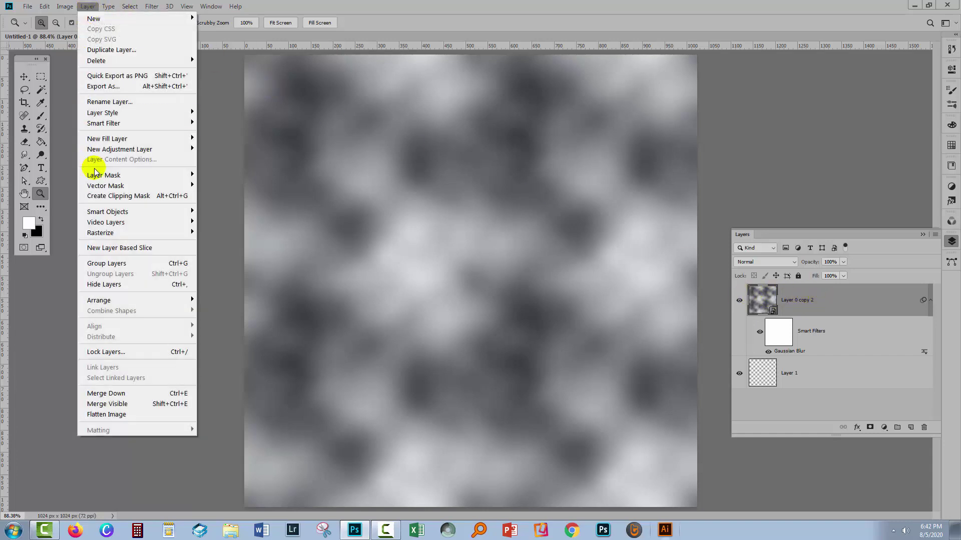
mouse_move(122, 149)
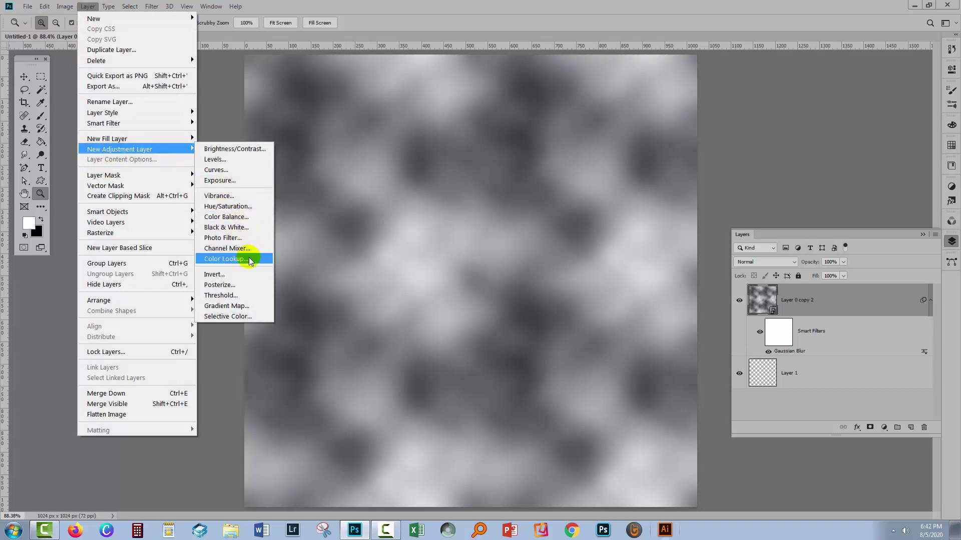
click(248, 284)
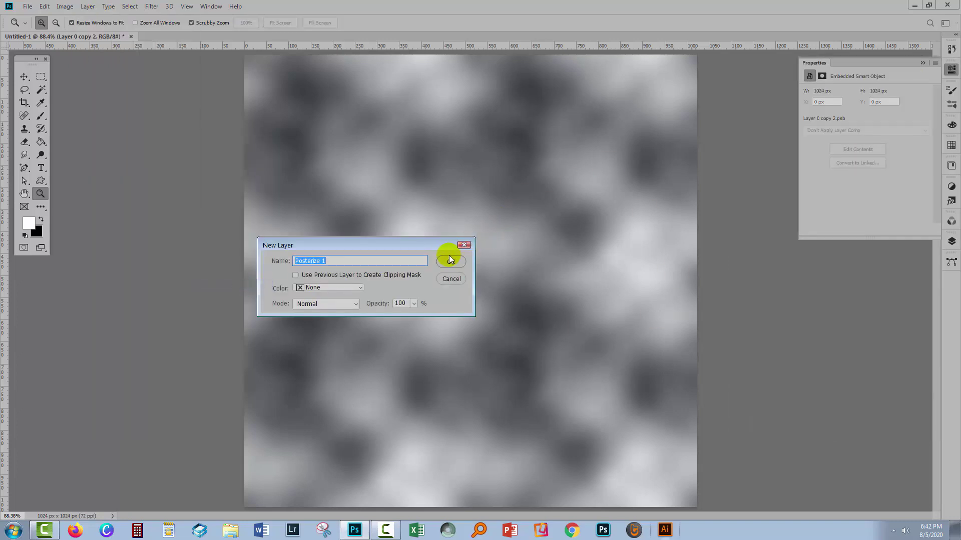
click(450, 261)
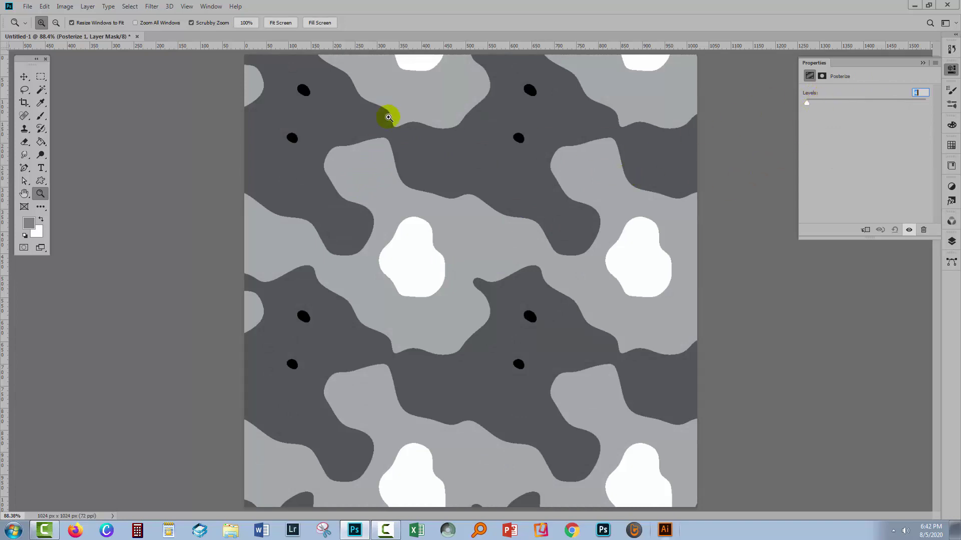
drag(806, 104, 817, 104)
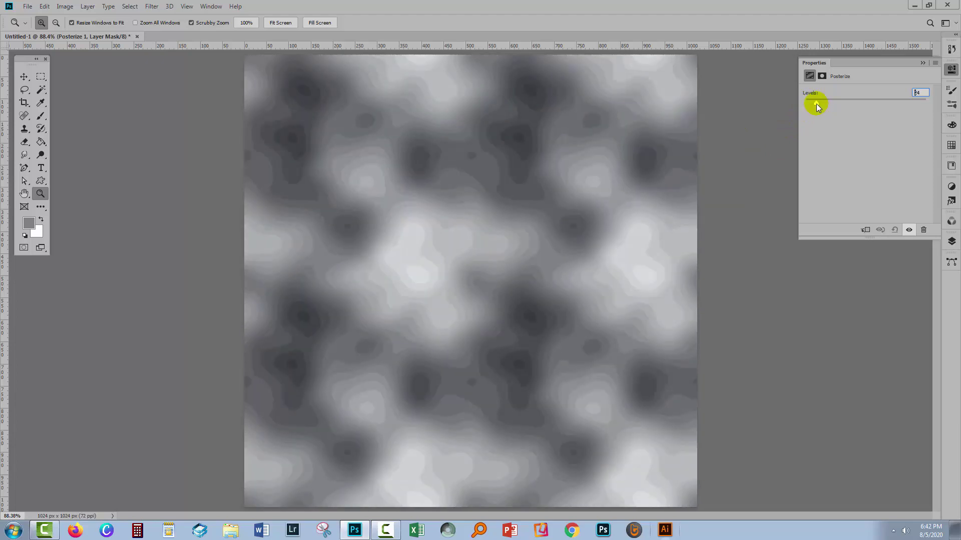
drag(816, 103, 815, 106)
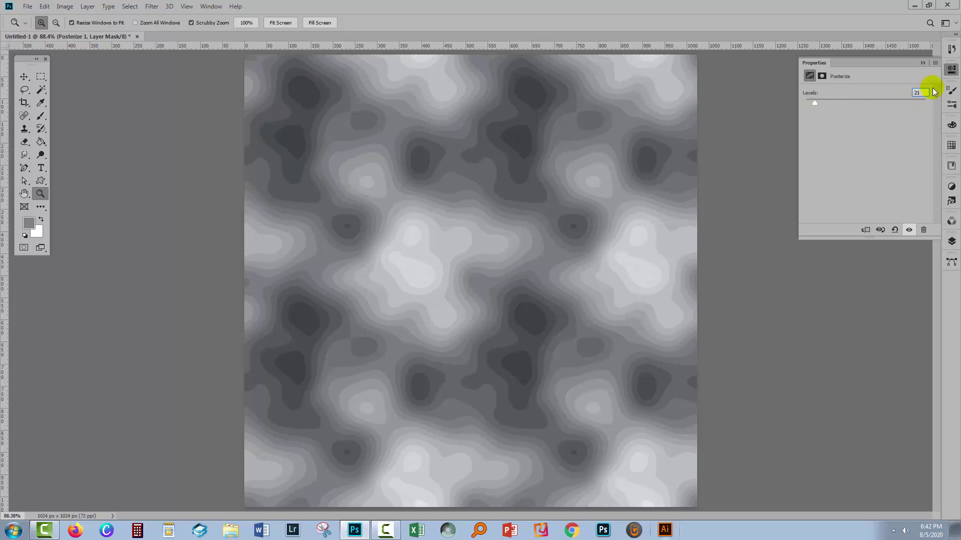
key(Up)
key(Up)
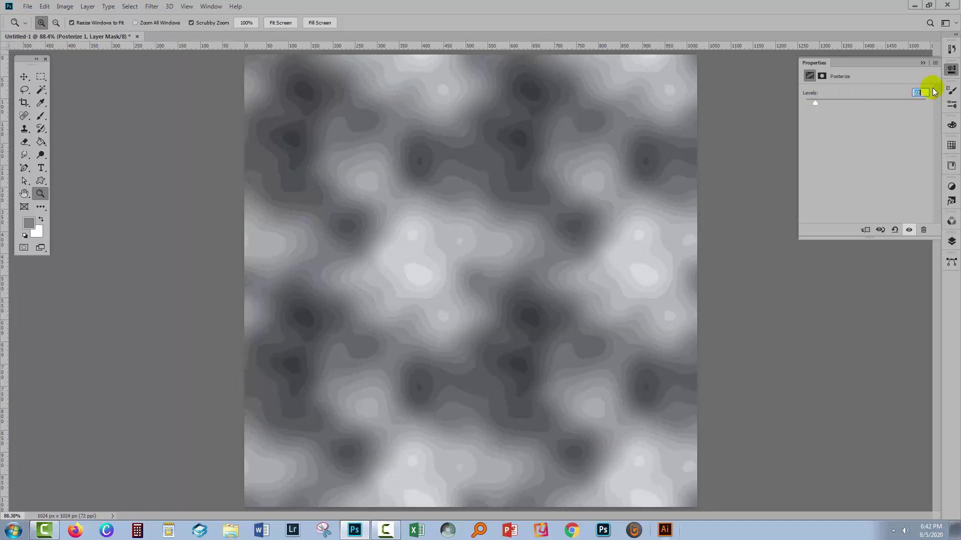
key(Down)
key(Down)
key(Down)
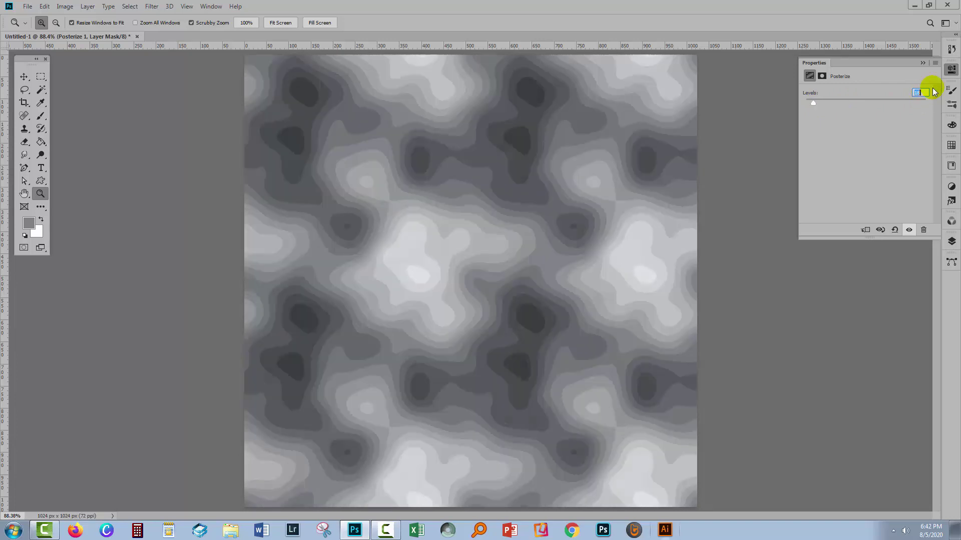
key(Up)
key(Up)
key(Up)
key(Up)
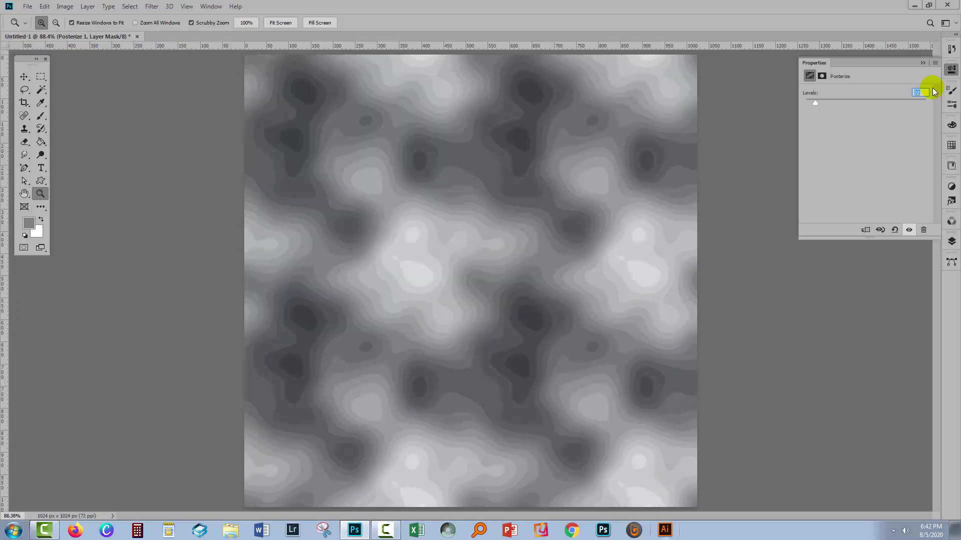
click(951, 242)
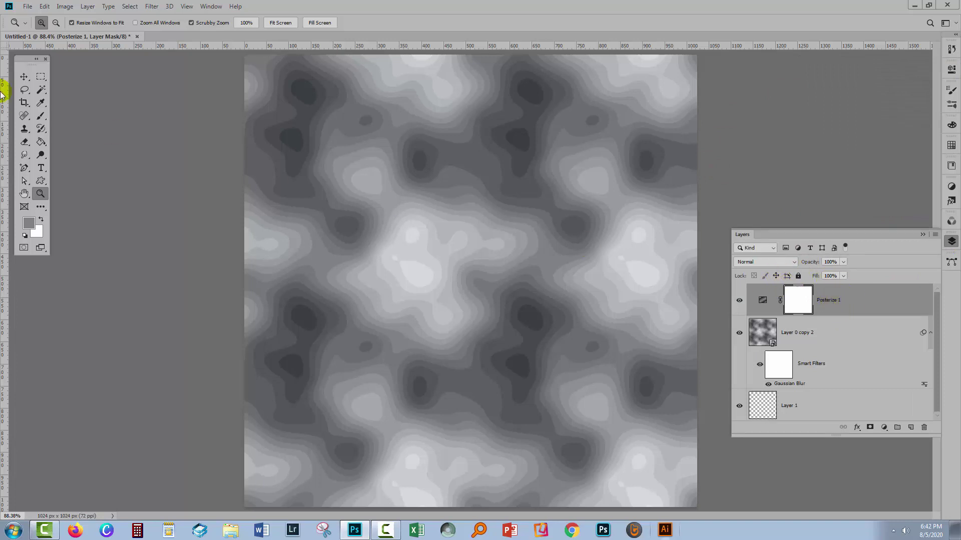
Add a Gradient Map 1 adjustment layer above the posterized pattern
click(86, 7)
mouse_move(175, 150)
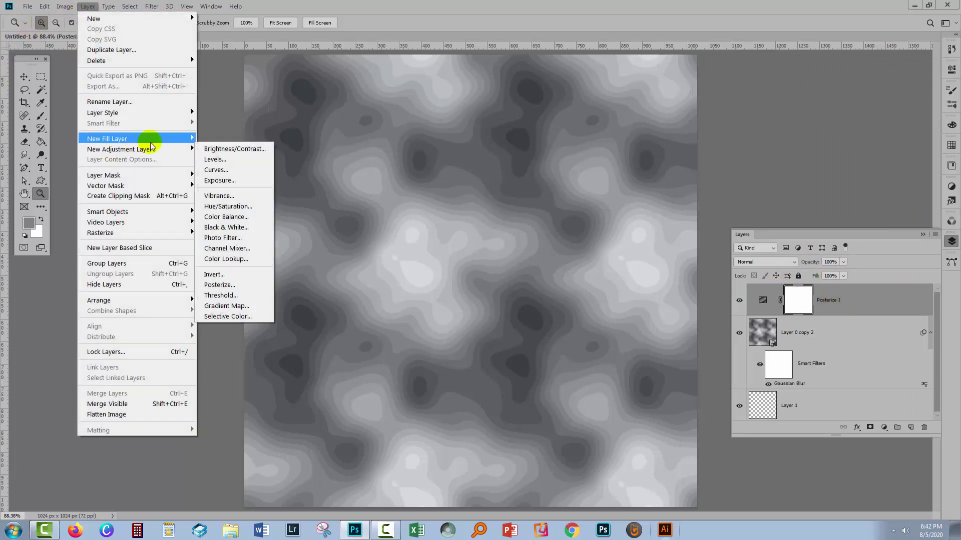
click(229, 305)
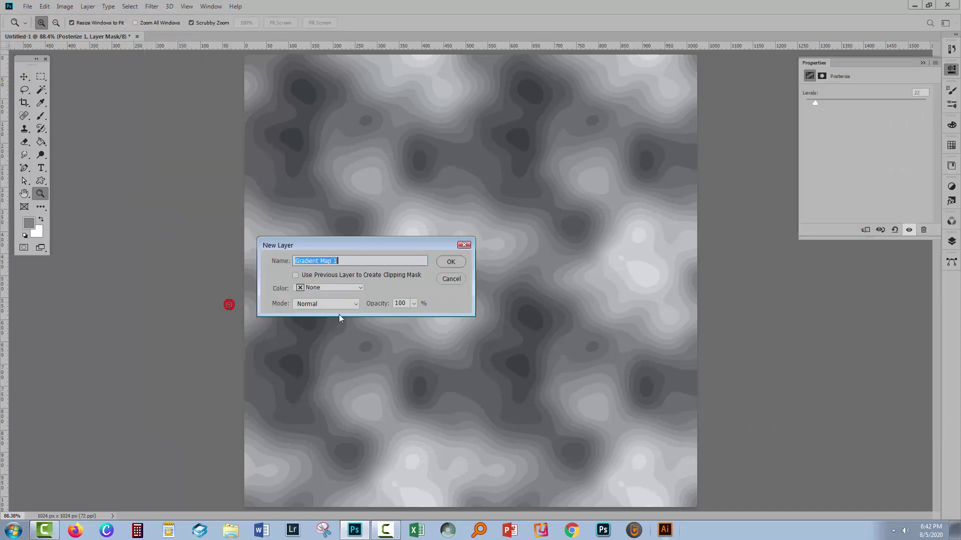
click(450, 264)
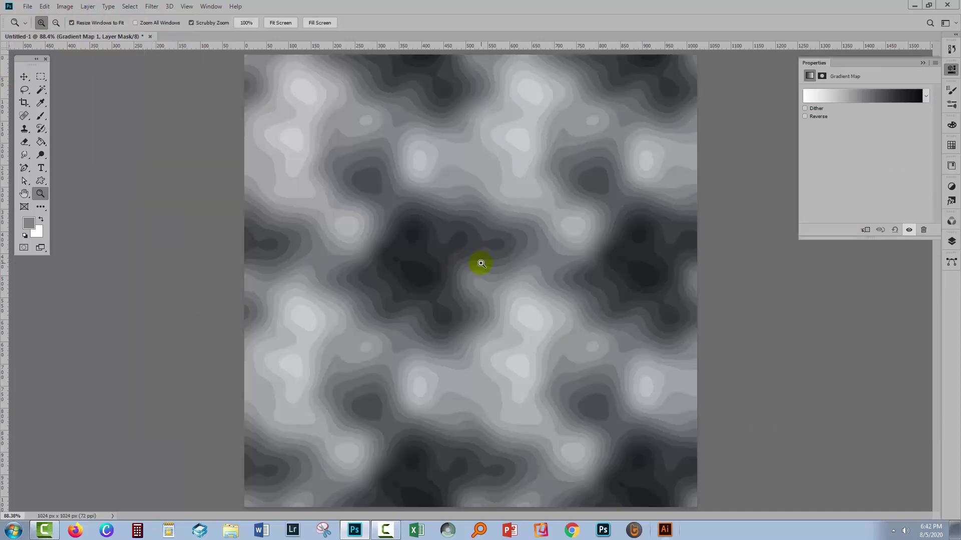
Try the Medium Spectrum, Red-Blue-White and Orange-Yellow-Red presets, then choose Gold, Teal, Green
click(866, 98)
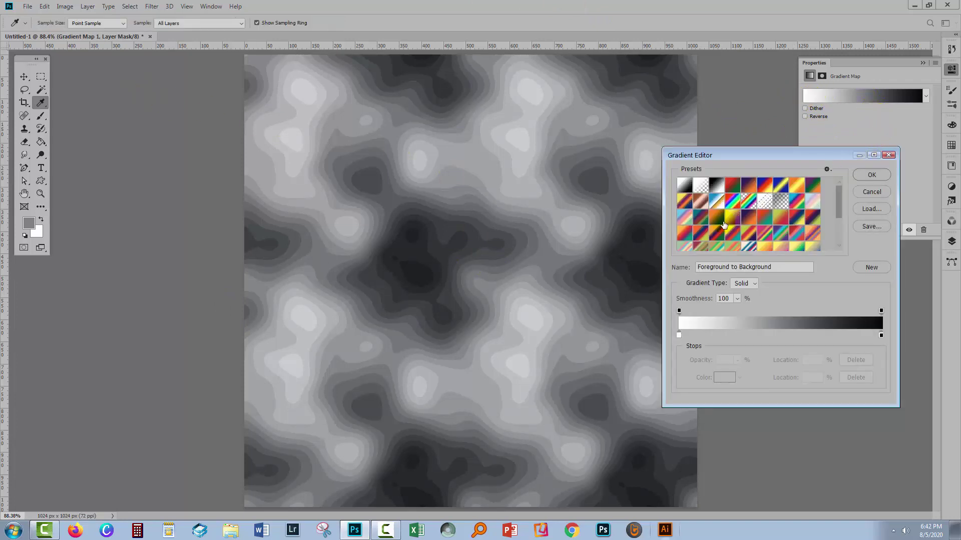
drag(837, 204, 831, 233)
click(783, 211)
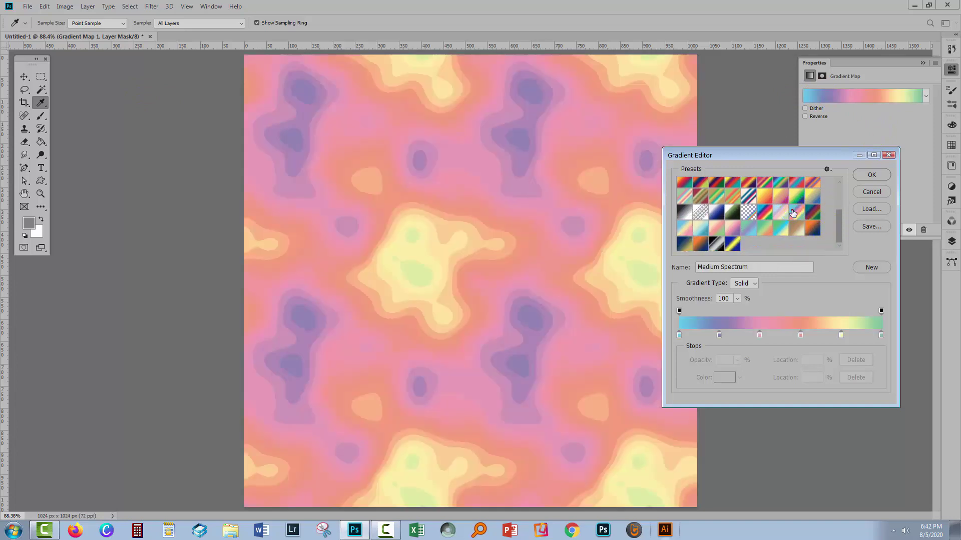
click(747, 201)
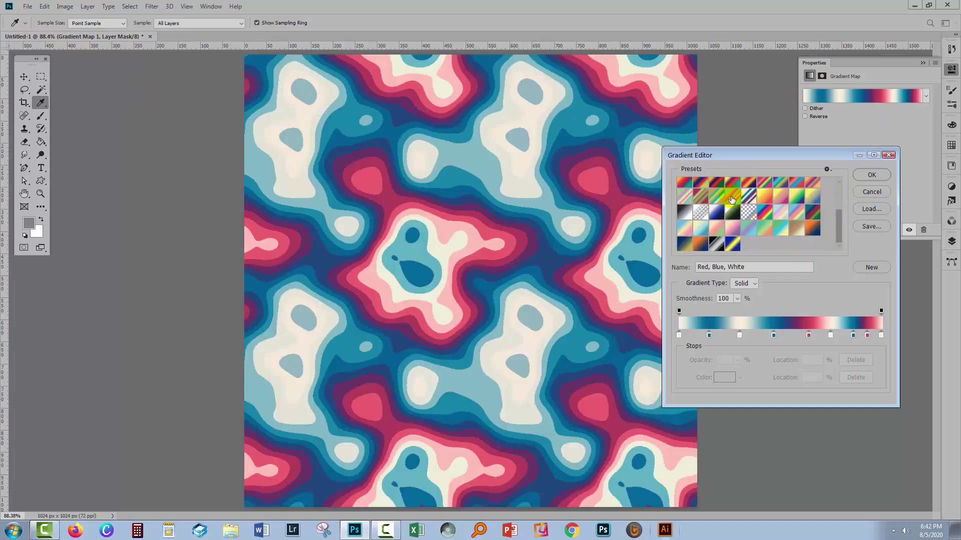
click(734, 199)
click(722, 199)
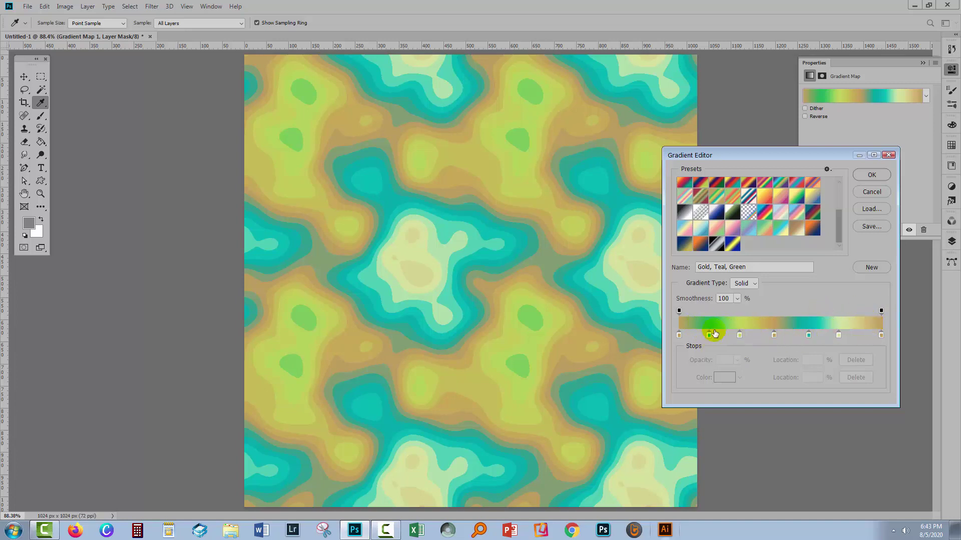
Add a green stop, move a stop to 55%, and recolour that stop a brighter, more saturated cyan
drag(711, 318, 746, 337)
click(707, 335)
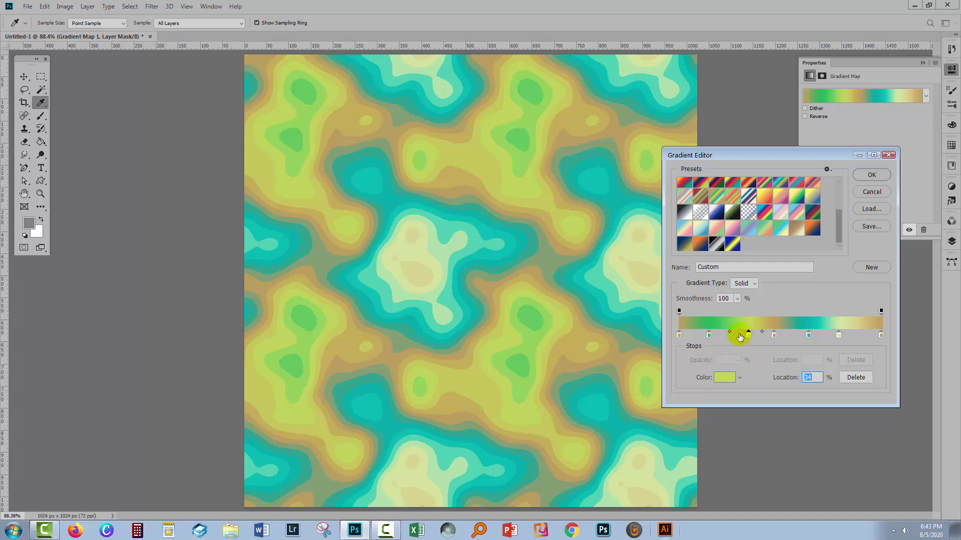
click(792, 335)
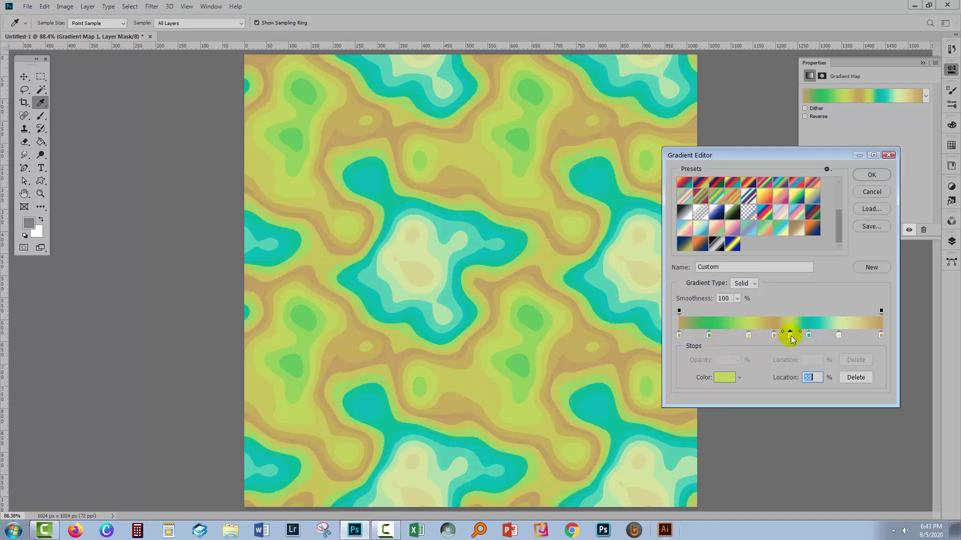
double_click(791, 337)
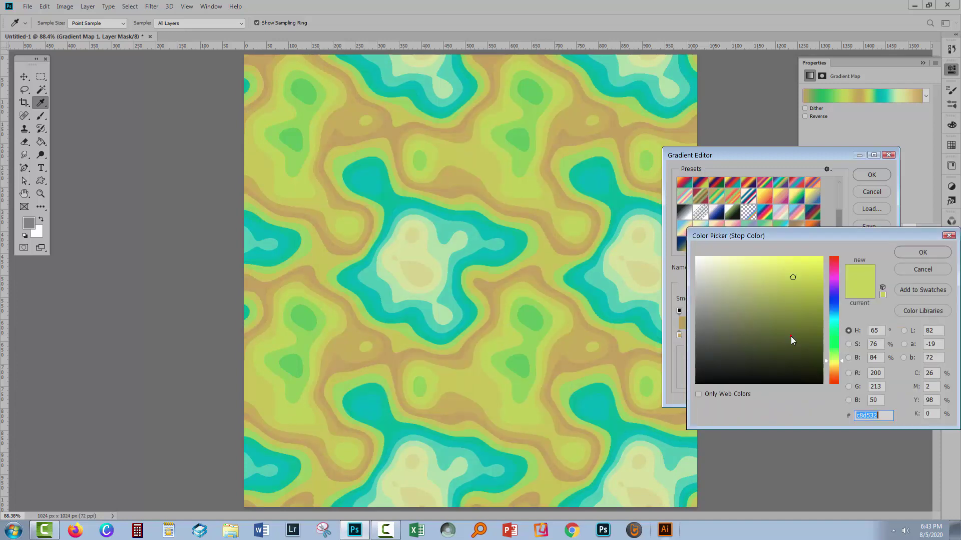
click(830, 323)
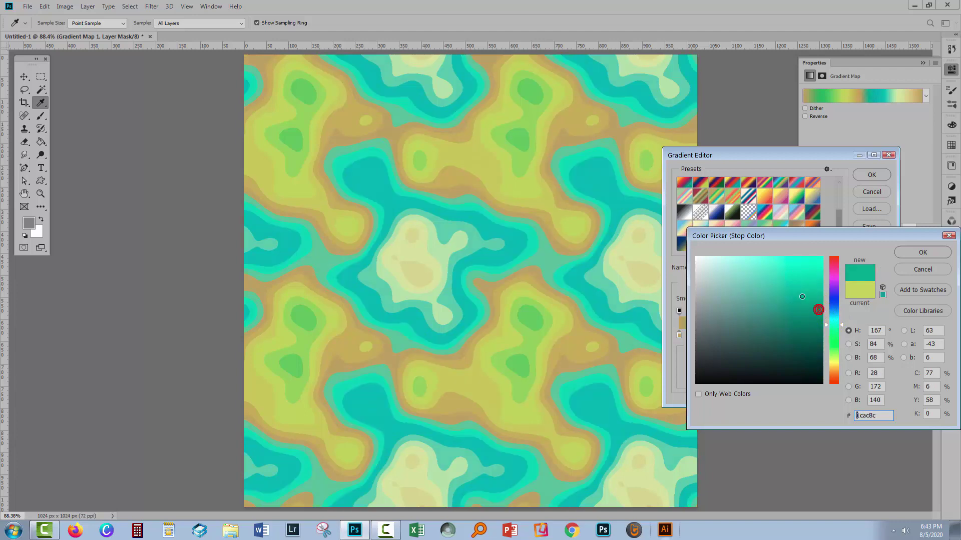
mouse_move(801, 293)
mouse_down()
mouse_move(761, 269)
mouse_move(801, 261)
mouse_up()
click(908, 252)
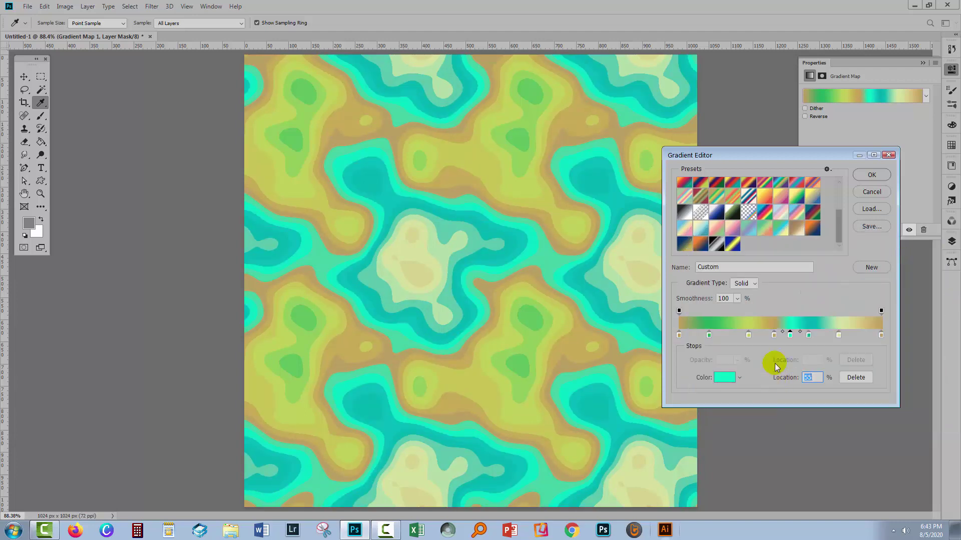
Apply the edited gradient and expand the Layers panel to show every layer
click(872, 175)
key(z)
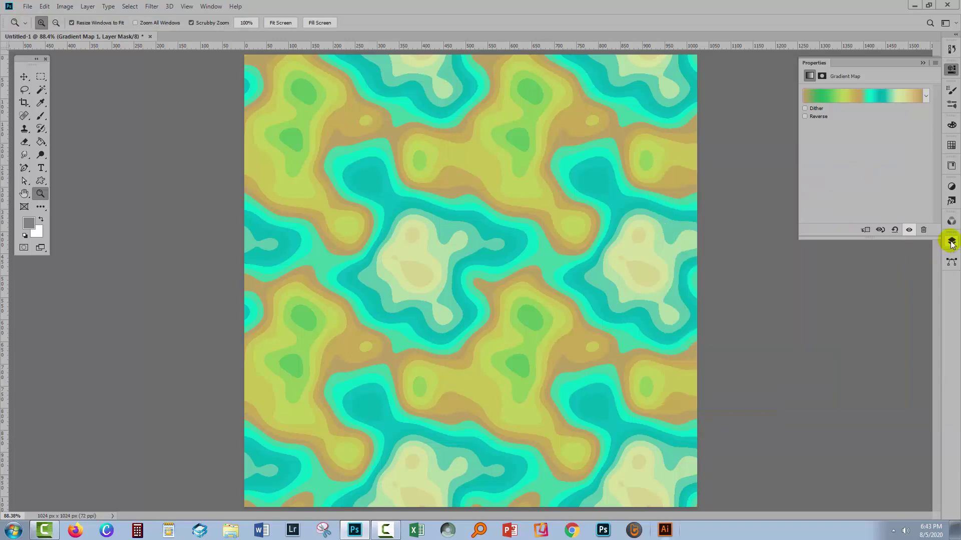
click(952, 242)
scroll(806, 391, down, 1)
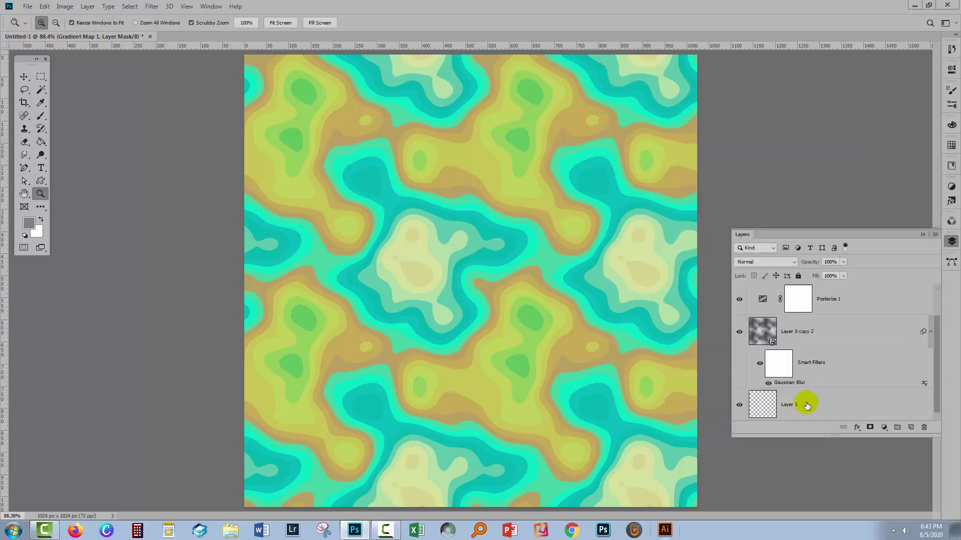
drag(794, 438, 786, 467)
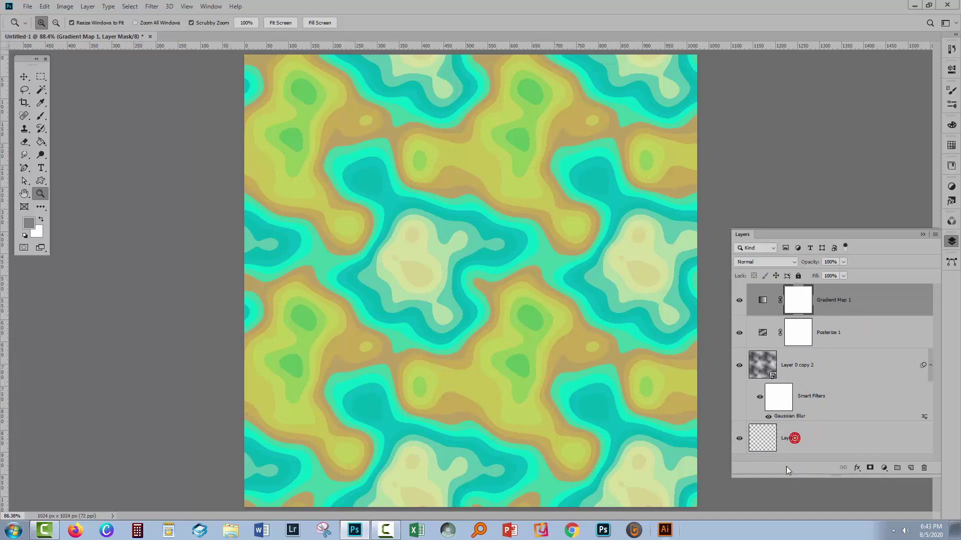
Lower the pattern layer's smart Gaussian Blur radius and apply it
double_click(786, 417)
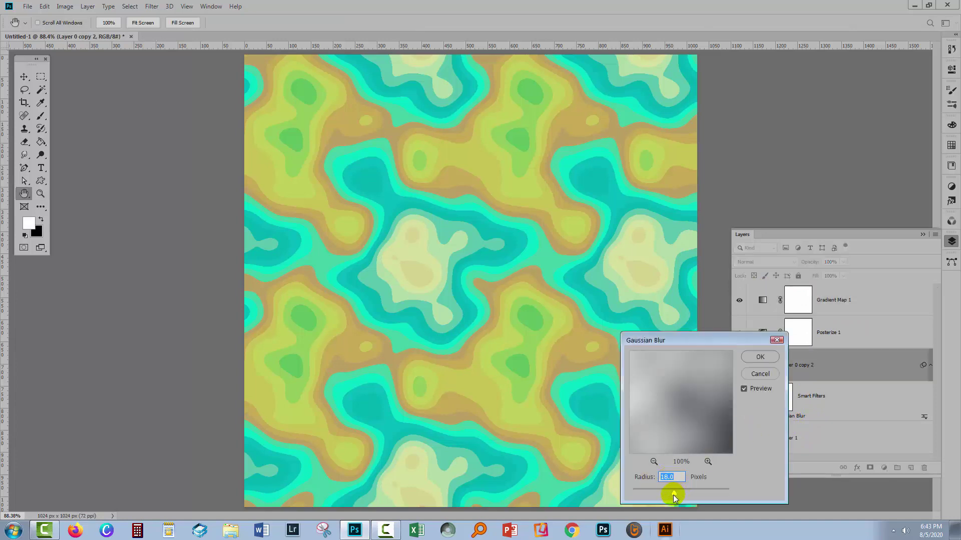
click(667, 494)
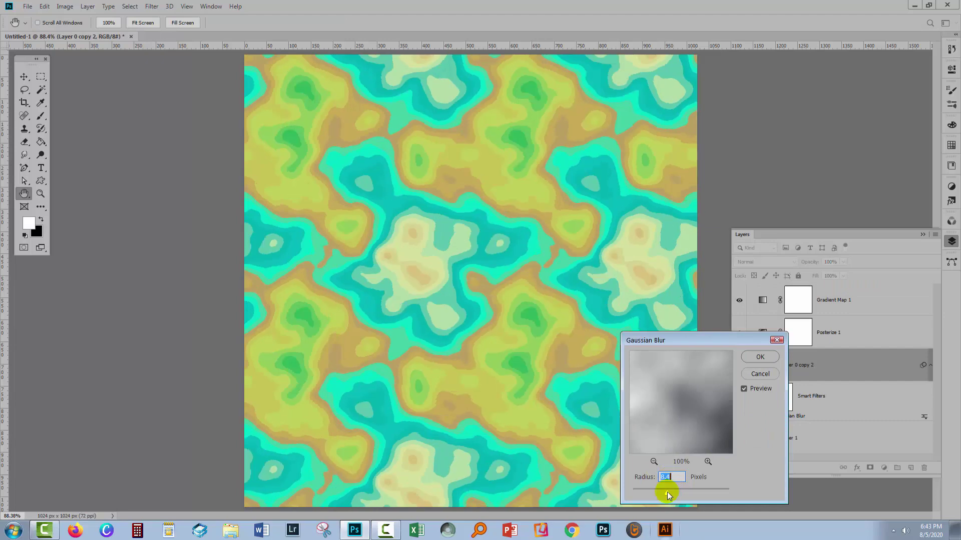
drag(671, 494, 672, 494)
click(673, 497)
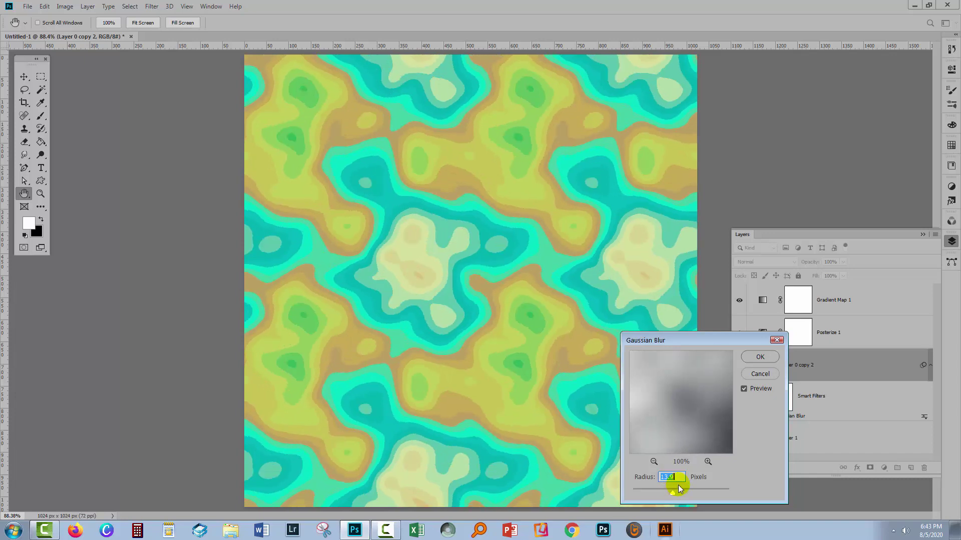
click(760, 357)
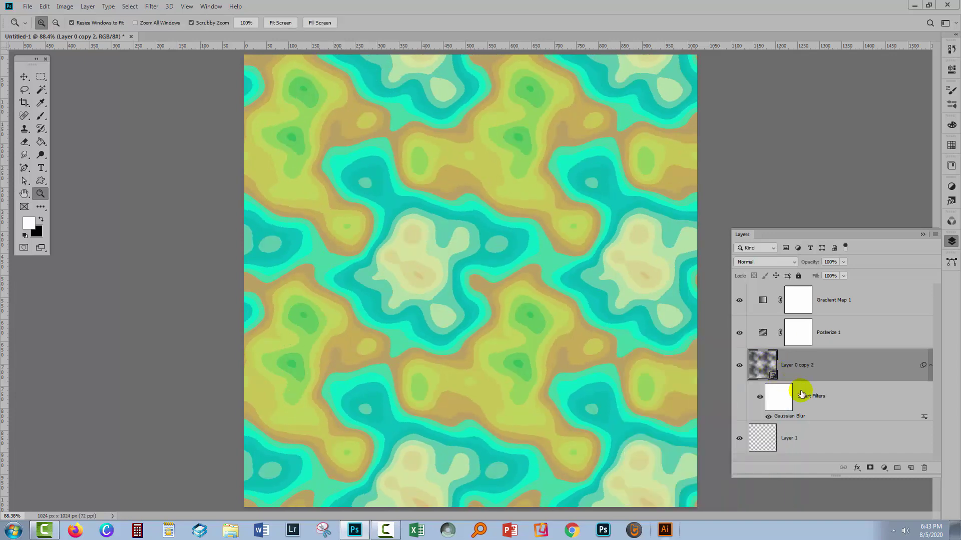
Raise the Posterize 1 levels for more colour bands
double_click(766, 340)
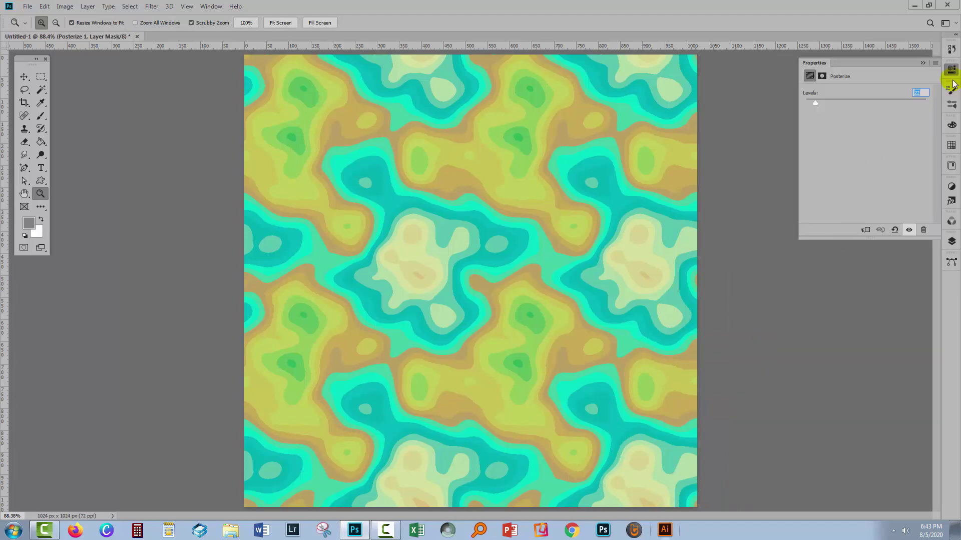
key(Up)
key(Up)
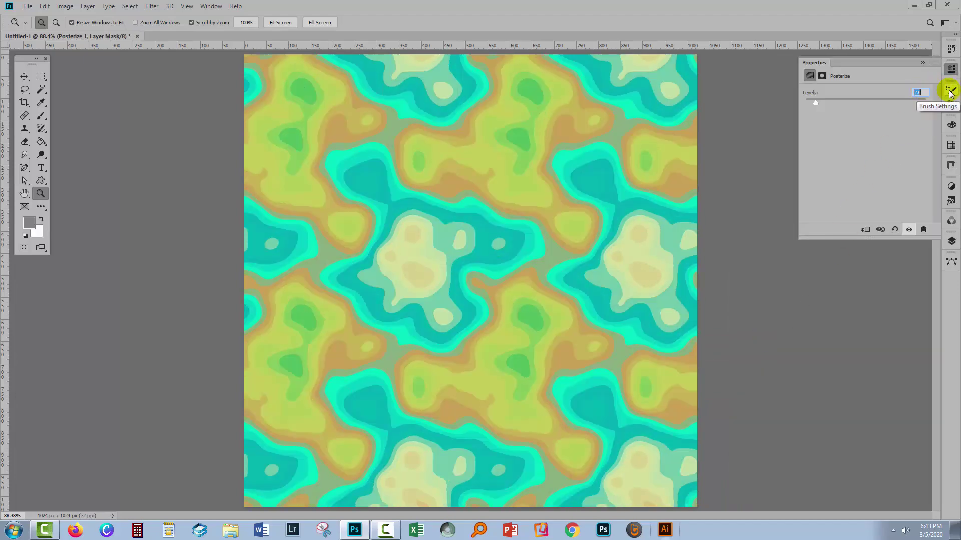
key(Down)
click(951, 241)
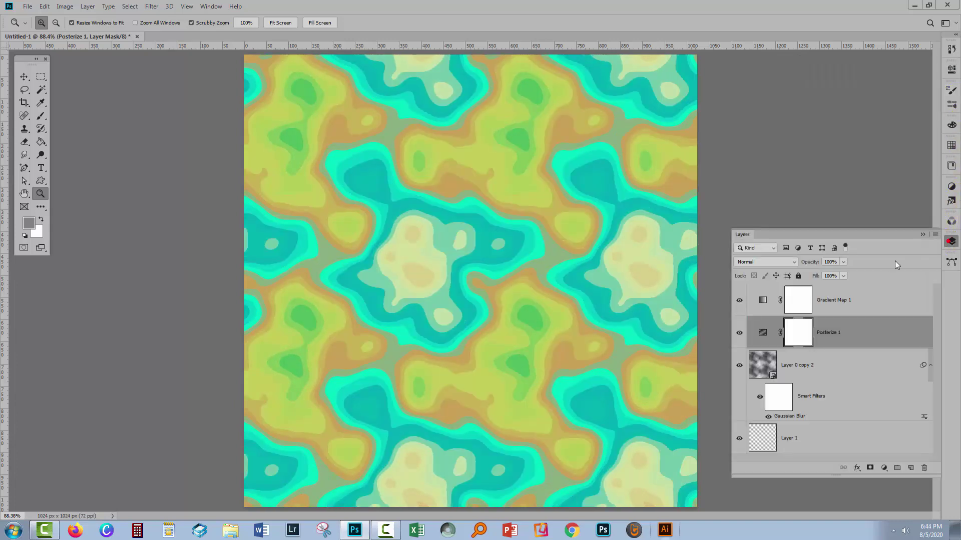
Add bright green and darker green stops to Gradient Map 1, shifting them left
double_click(762, 301)
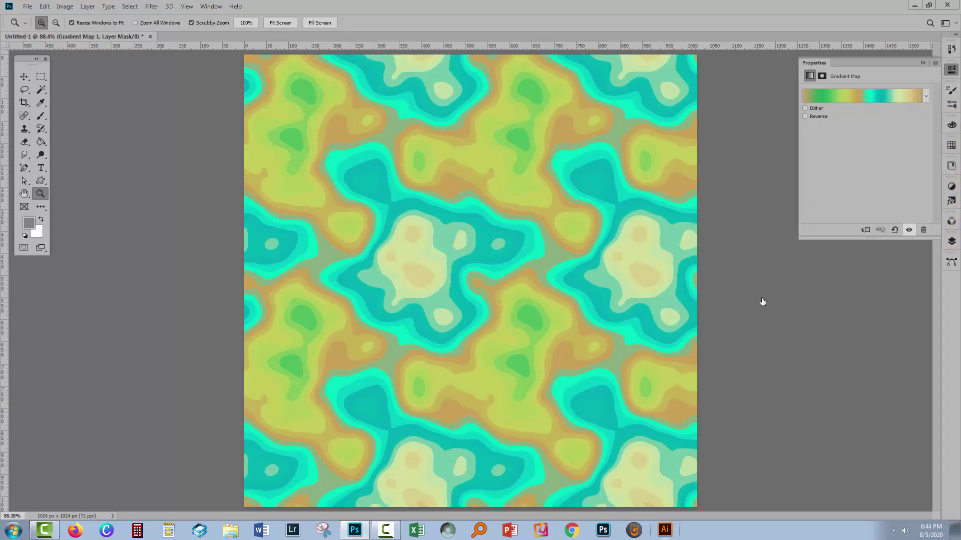
click(853, 98)
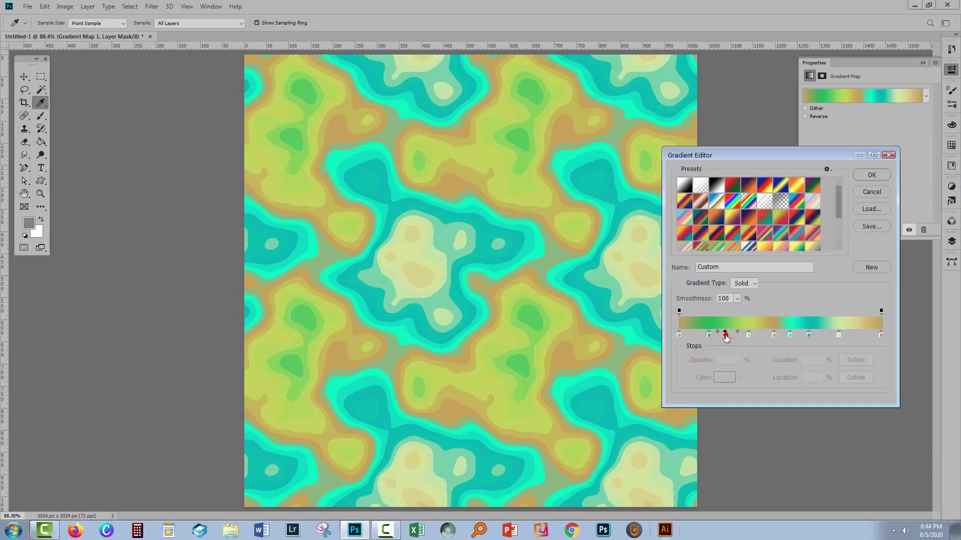
click(725, 338)
double_click(725, 339)
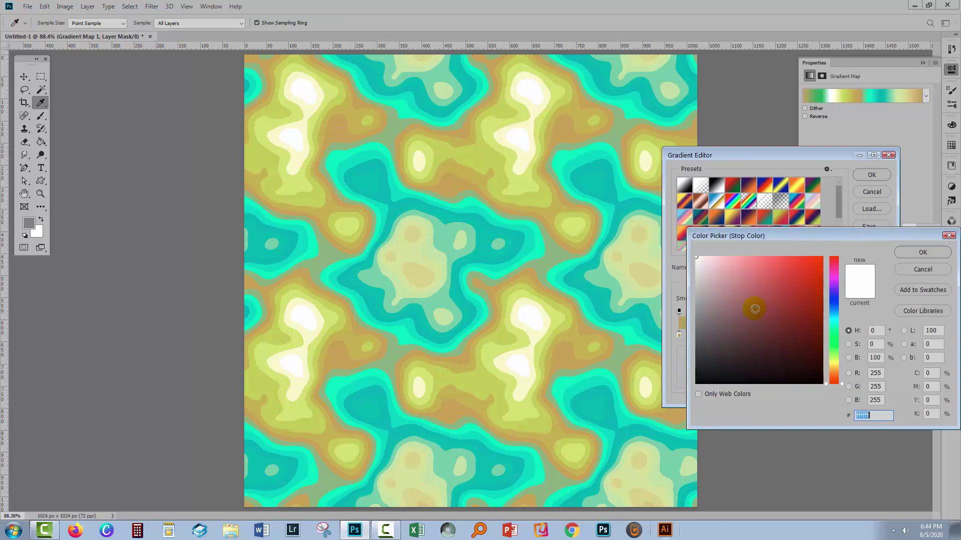
click(833, 337)
click(784, 264)
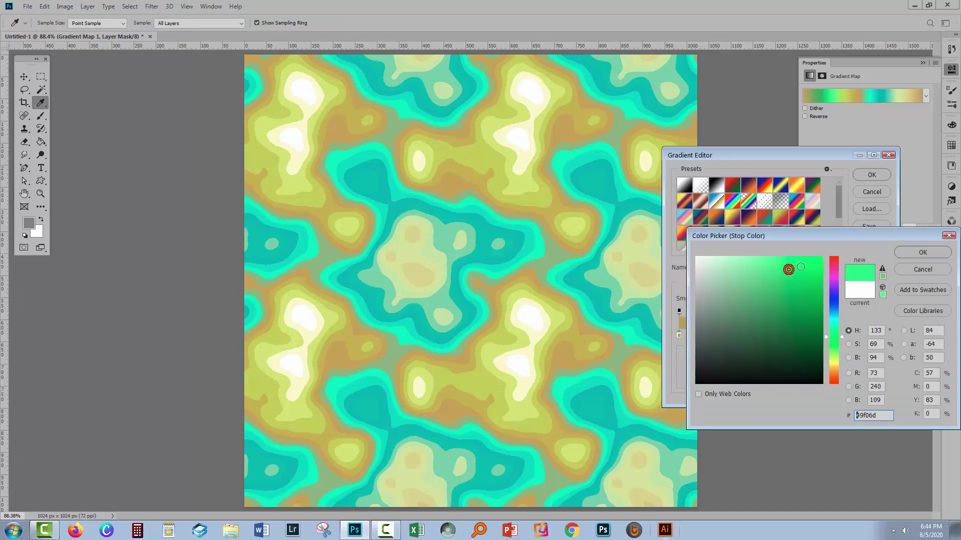
click(922, 252)
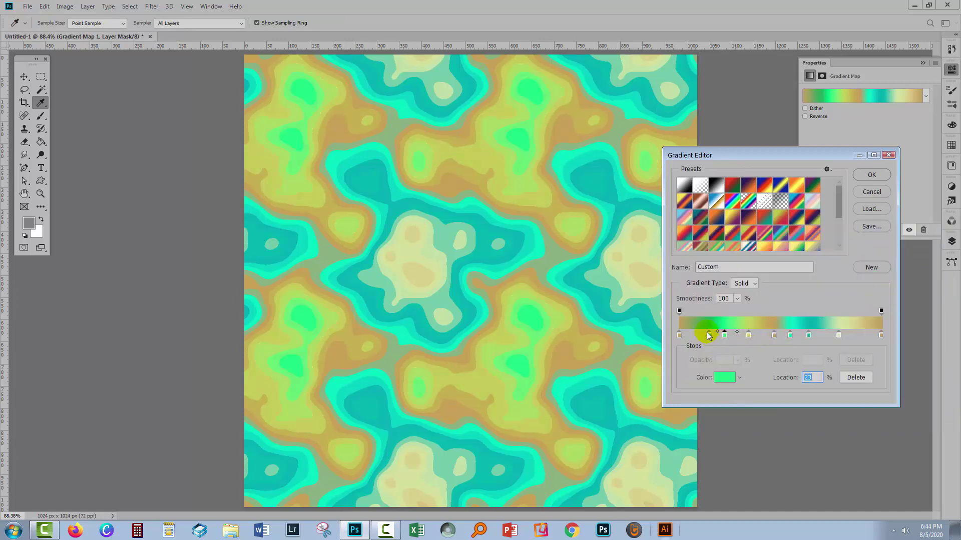
drag(709, 337, 706, 336)
click(713, 332)
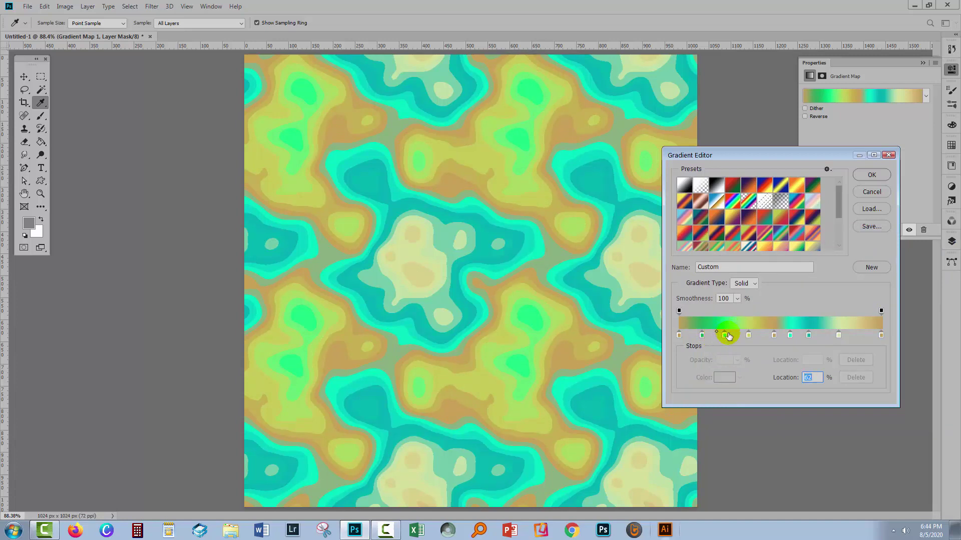
drag(728, 336, 757, 339)
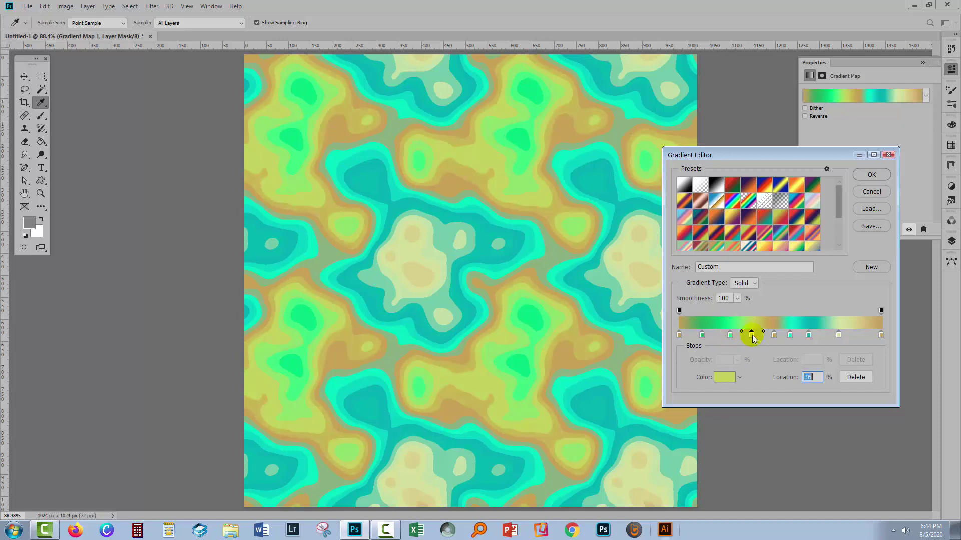
Brighten the yellow stop to deee2f, move it to 38%, and apply the gradient
double_click(756, 335)
drag(807, 253, 798, 264)
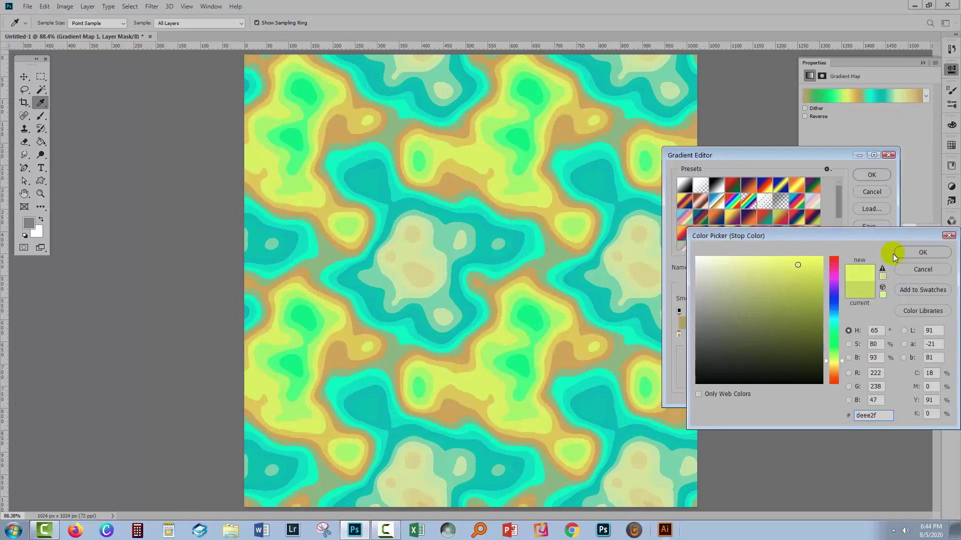
key(Return)
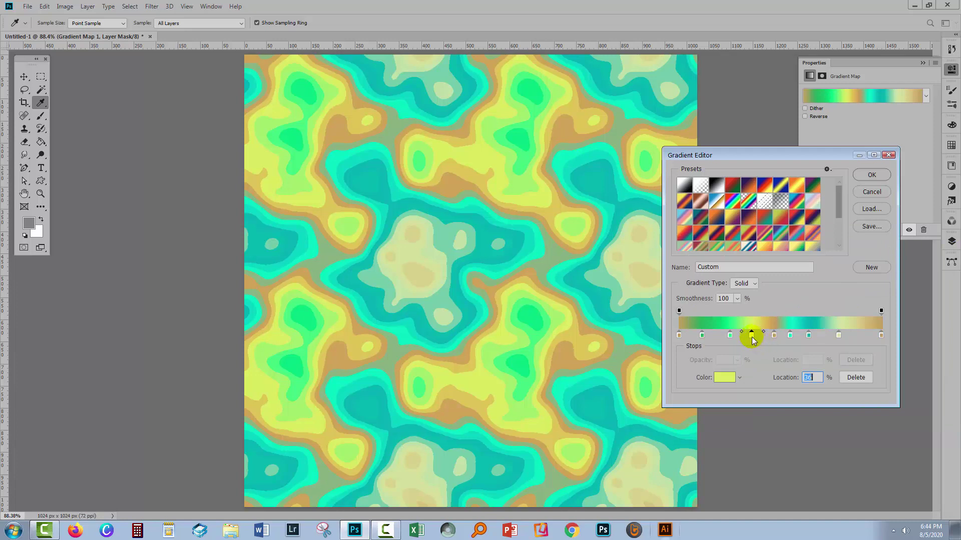
drag(753, 340, 758, 339)
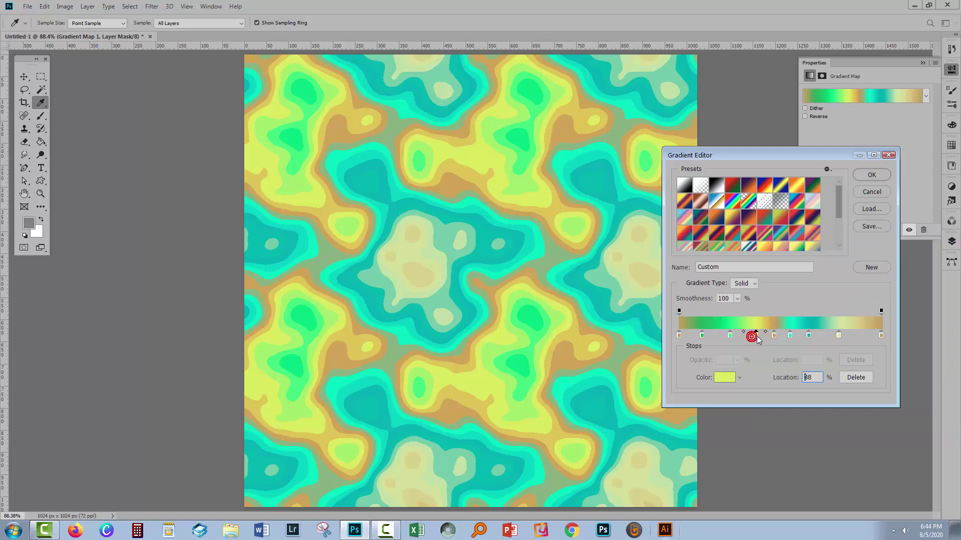
click(871, 175)
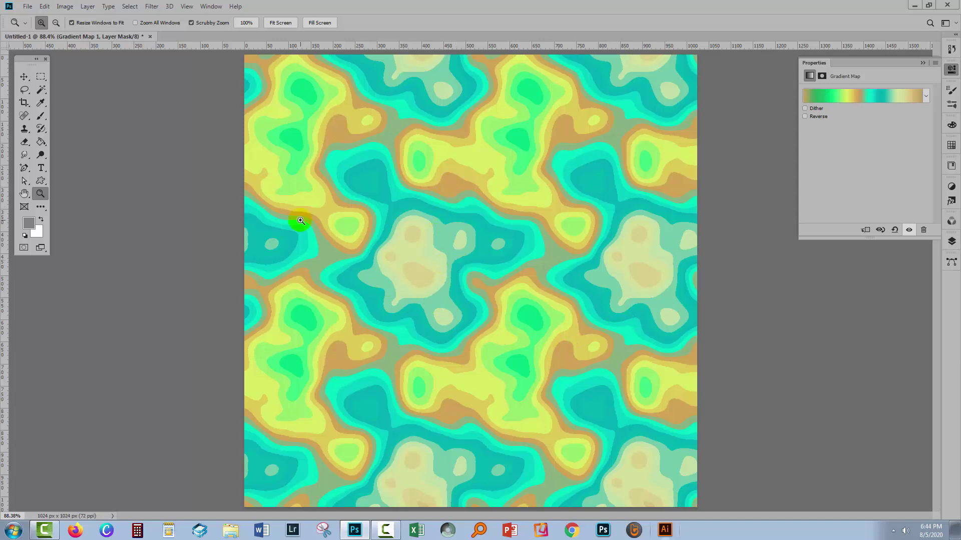
Set the Rectangular Marquee to Fixed Size 512 × 512 px and place the square on the tile's centre
click(39, 78)
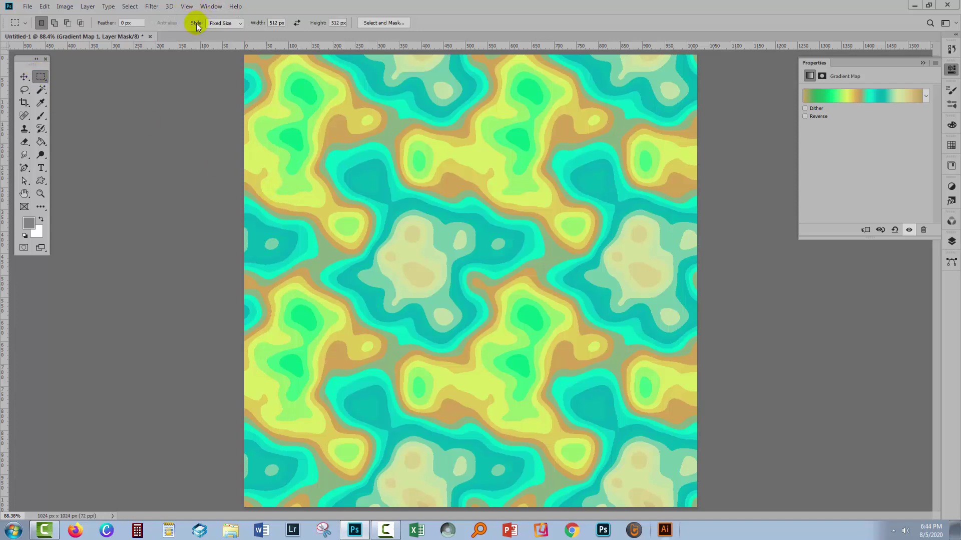
click(224, 23)
click(223, 47)
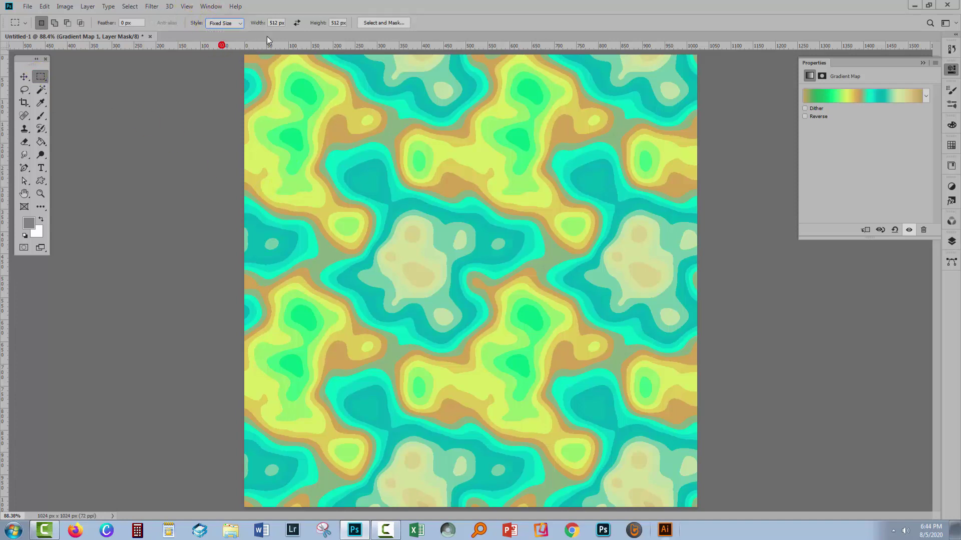
click(274, 22)
drag(409, 207, 367, 179)
drag(366, 273, 367, 274)
mouse_move(378, 306)
mouse_down()
mouse_move(494, 221)
mouse_move(443, 262)
mouse_move(470, 345)
mouse_move(421, 292)
mouse_up()
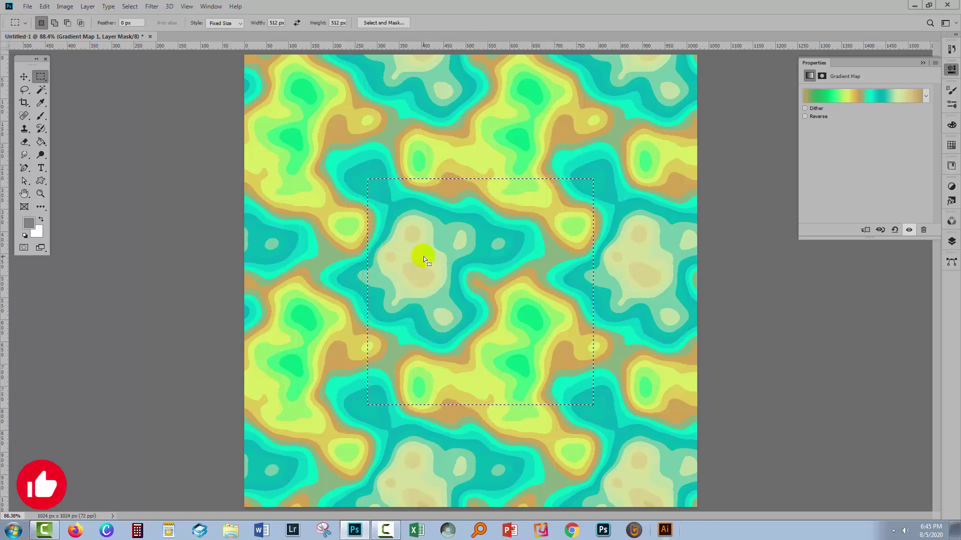
Select all four layers from Gradient Map 1 down and choose Edit > Define Pattern
key(F7)
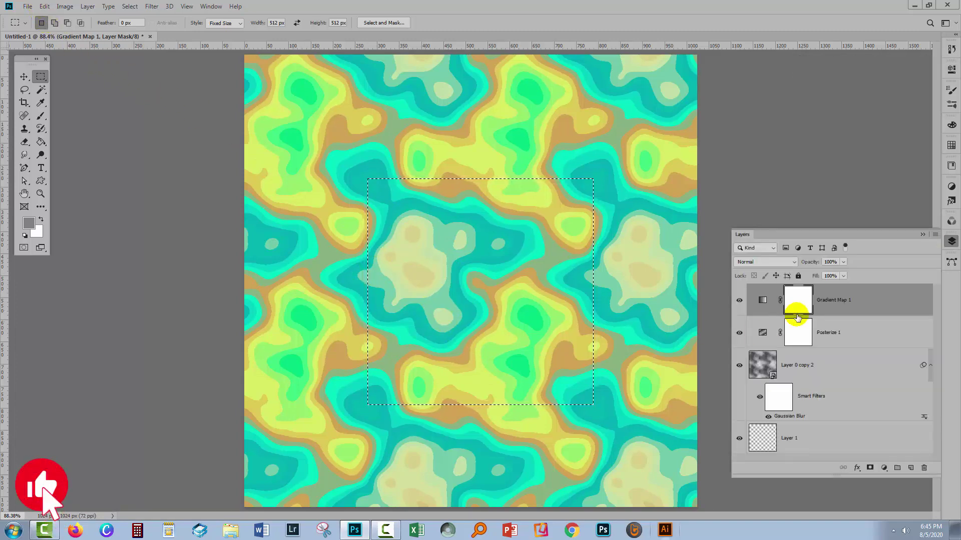
click(846, 310)
shift+click(836, 440)
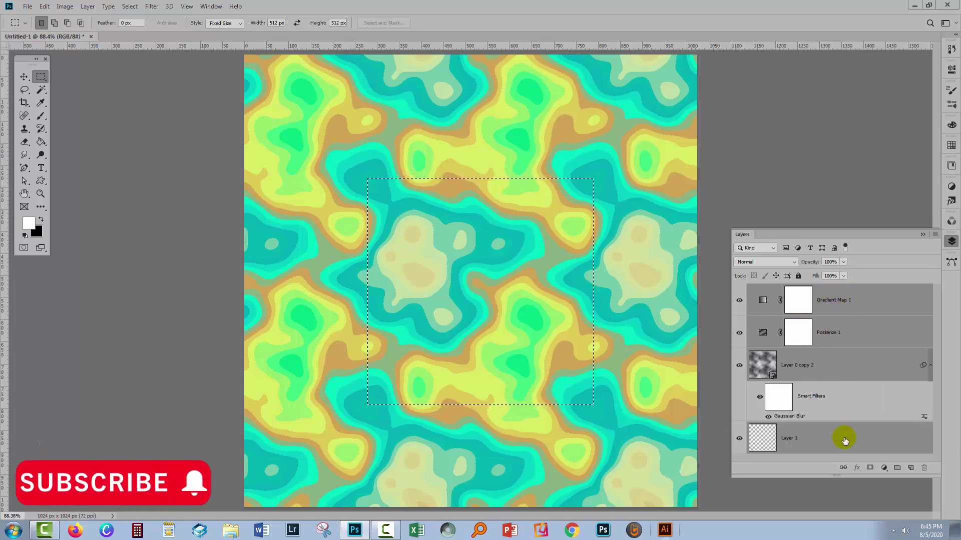
click(44, 6)
click(68, 300)
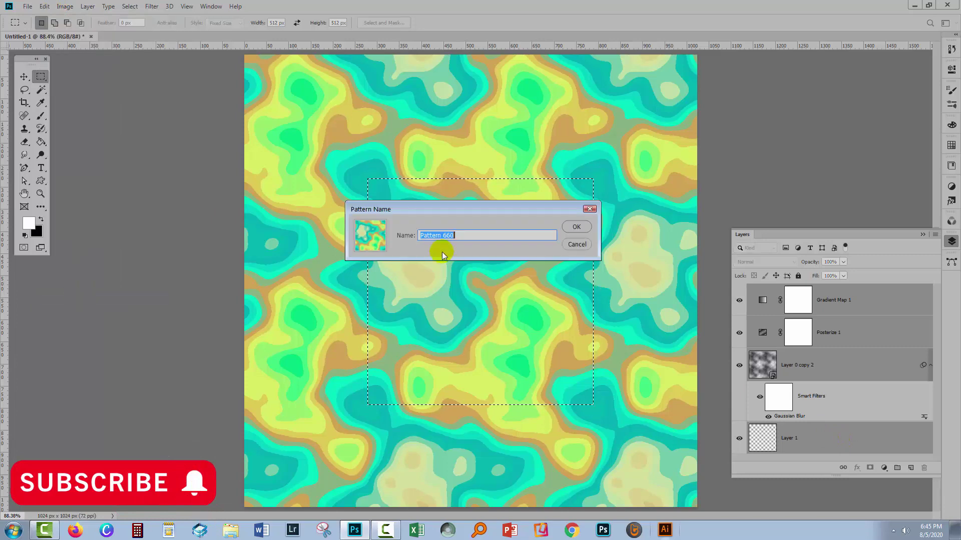
Save the pattern under its default name and create a new 1920 × 1080 document
click(577, 227)
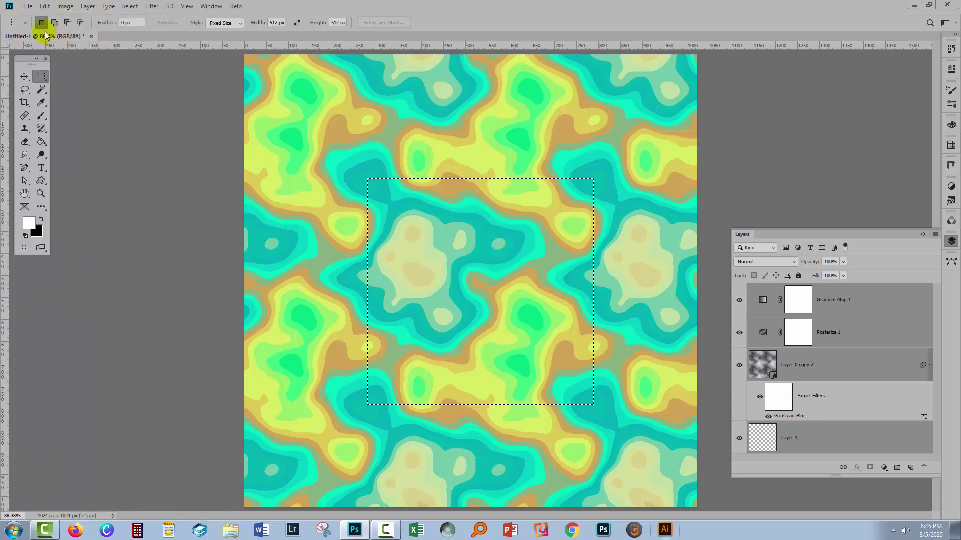
click(28, 6)
click(31, 16)
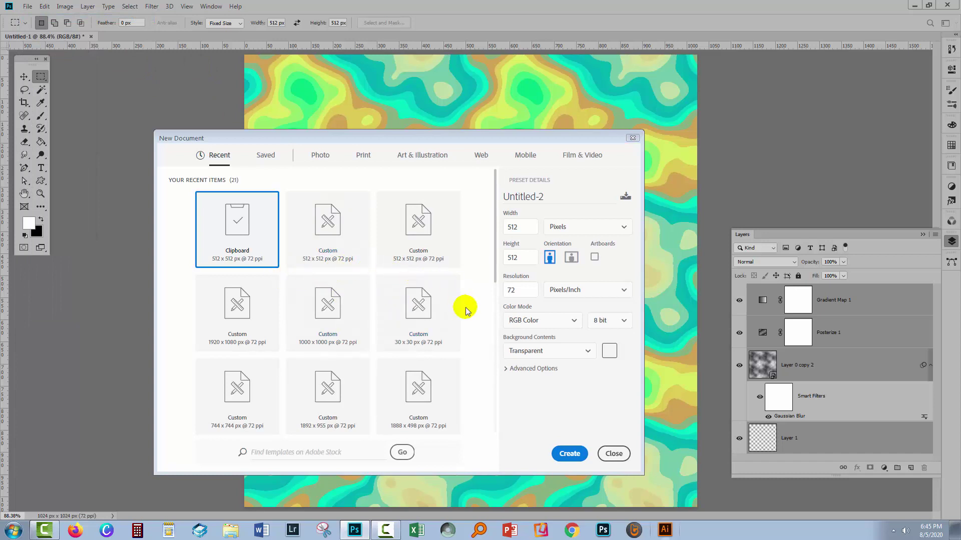
click(227, 308)
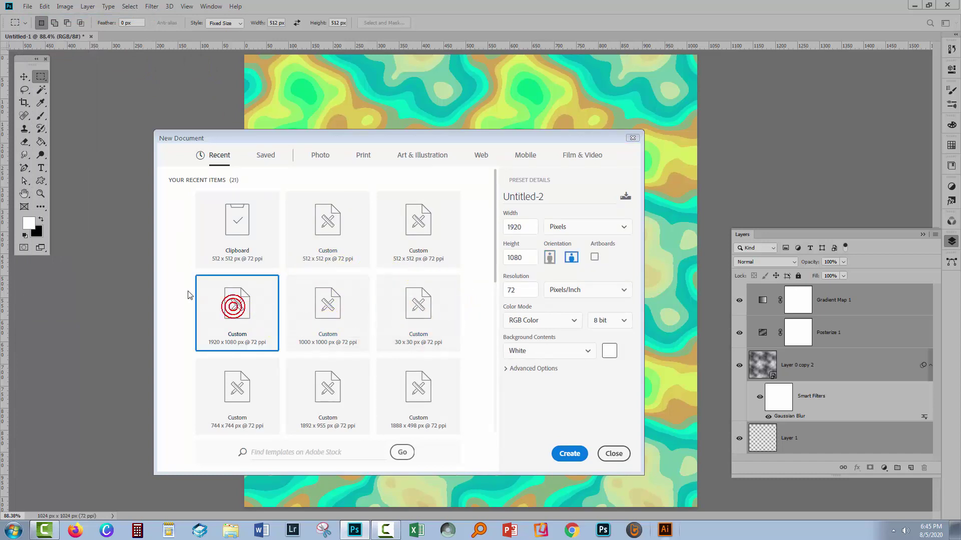
click(564, 454)
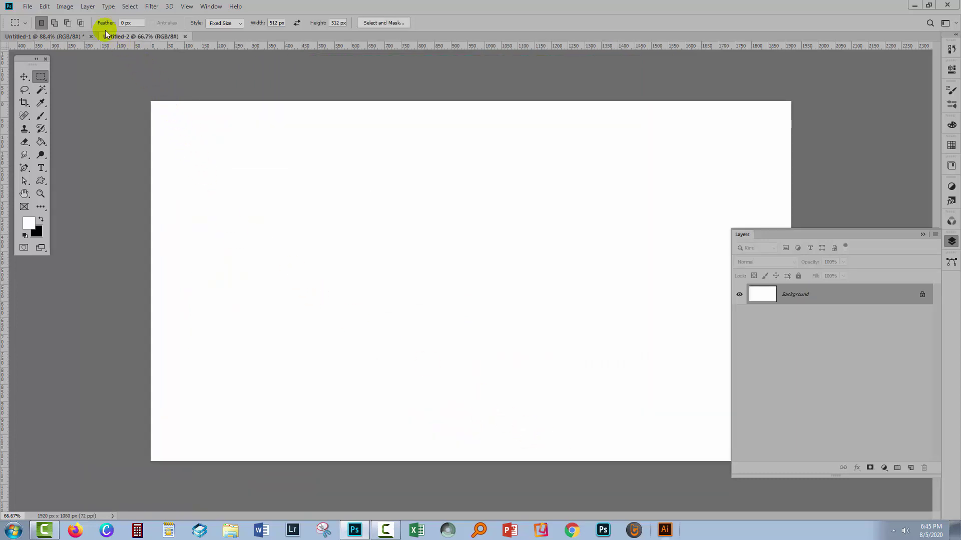
Add a Pattern Fill 1 layer using the saved pattern at 100% scale
click(88, 6)
mouse_move(117, 143)
click(44, 159)
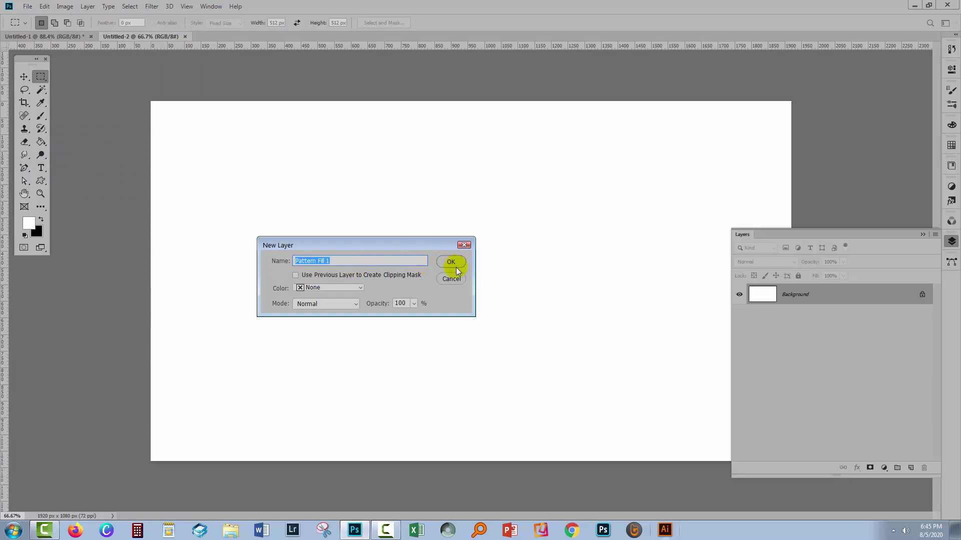
click(456, 268)
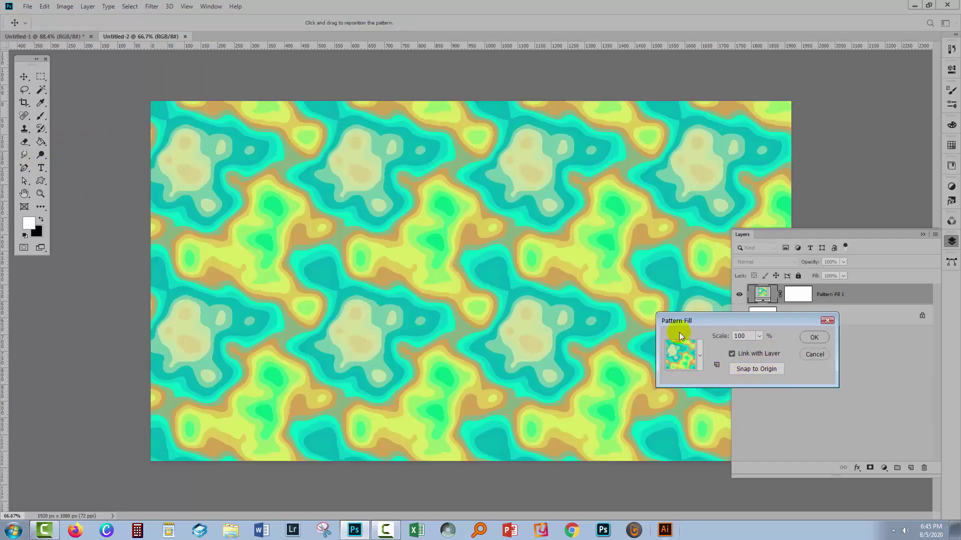
click(812, 337)
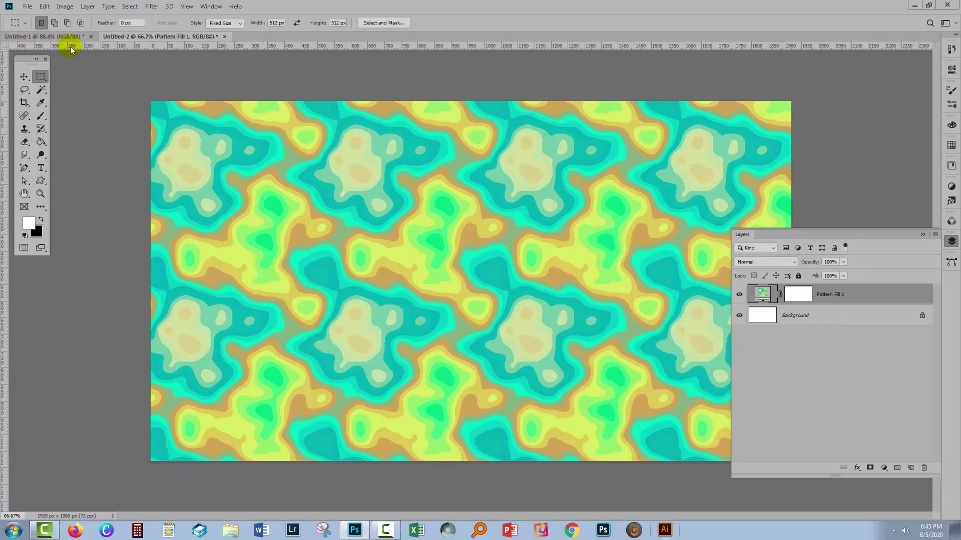
In Untitled-1, set the Gaussian Blur smart filter radius to 23.5 px
click(50, 34)
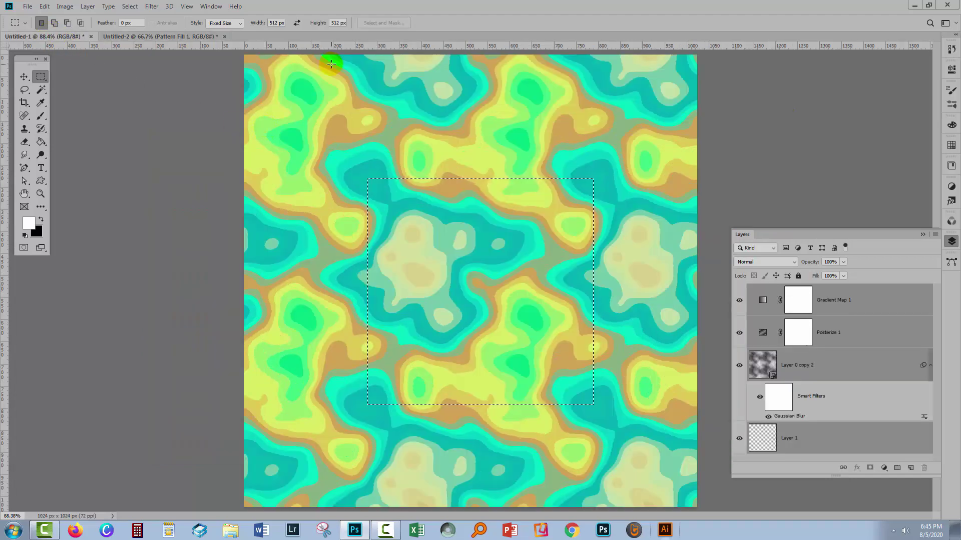
double_click(785, 417)
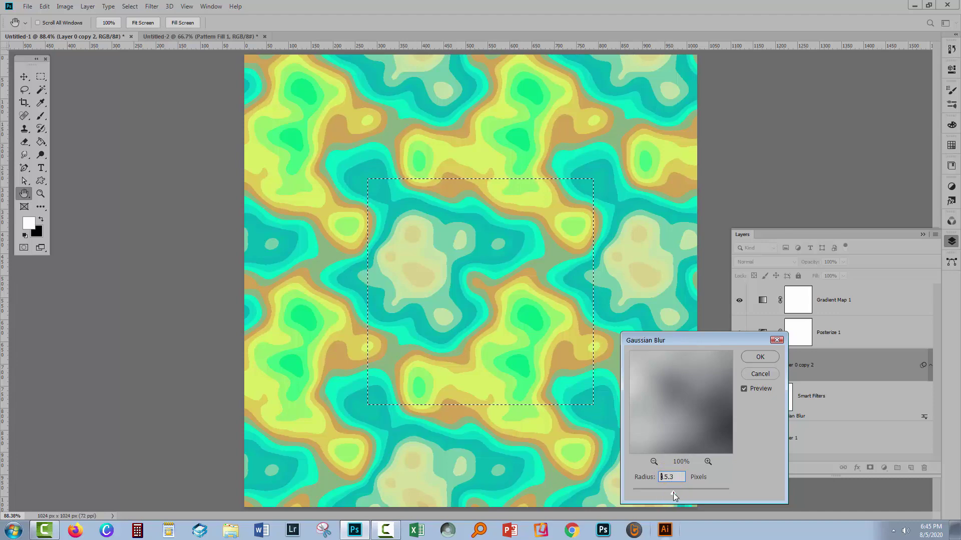
drag(674, 493, 668, 495)
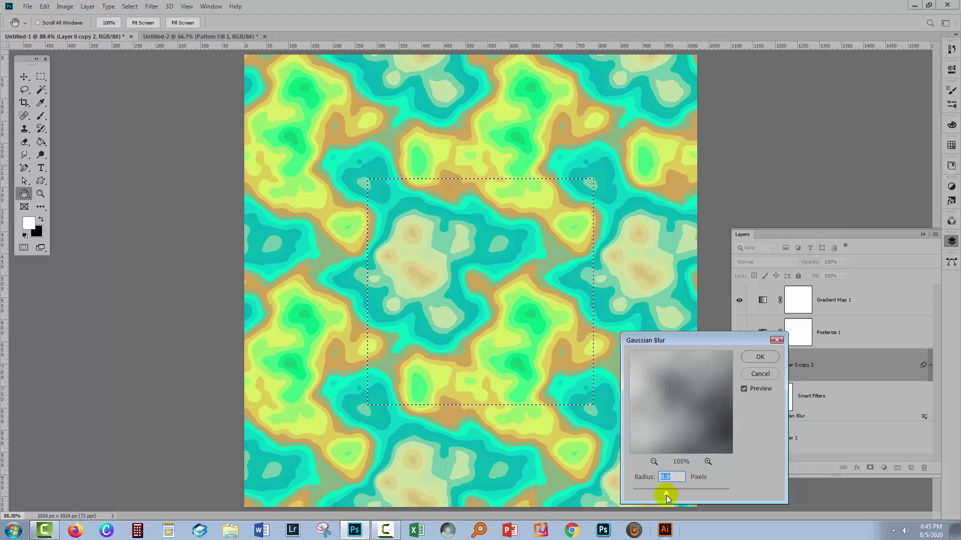
drag(671, 496, 674, 495)
Raise the Posterize 1 levels to about 37
click(751, 357)
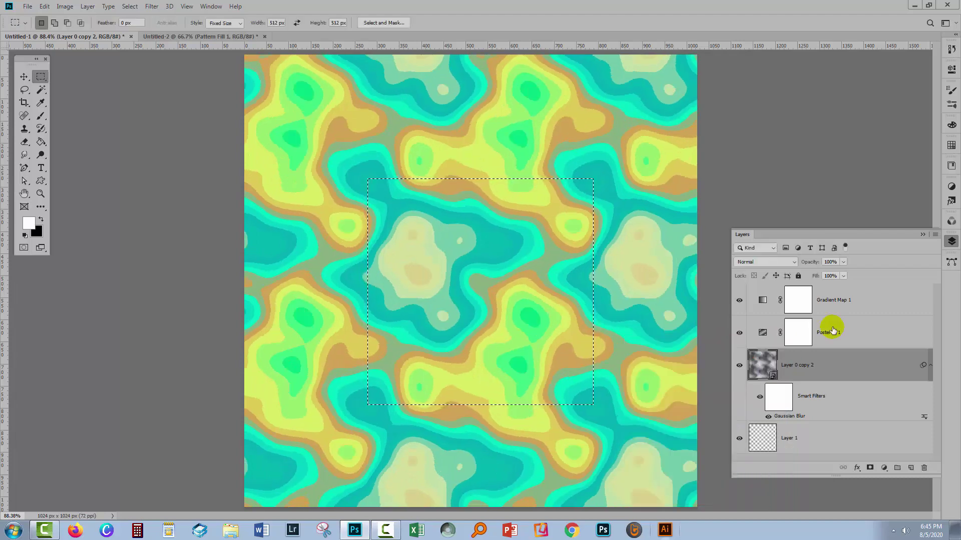
double_click(829, 332)
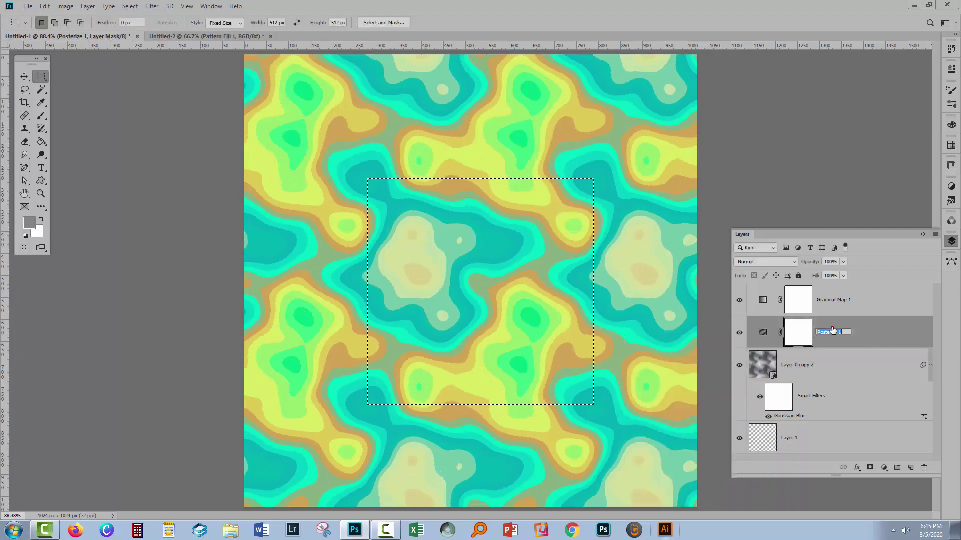
double_click(760, 333)
mouse_move(814, 101)
mouse_down()
mouse_move(838, 113)
mouse_move(828, 103)
mouse_up()
Preview gradient presets such as Copper and Spectrum on Gradient Map 1, then choose Red, Blue, White
click(951, 241)
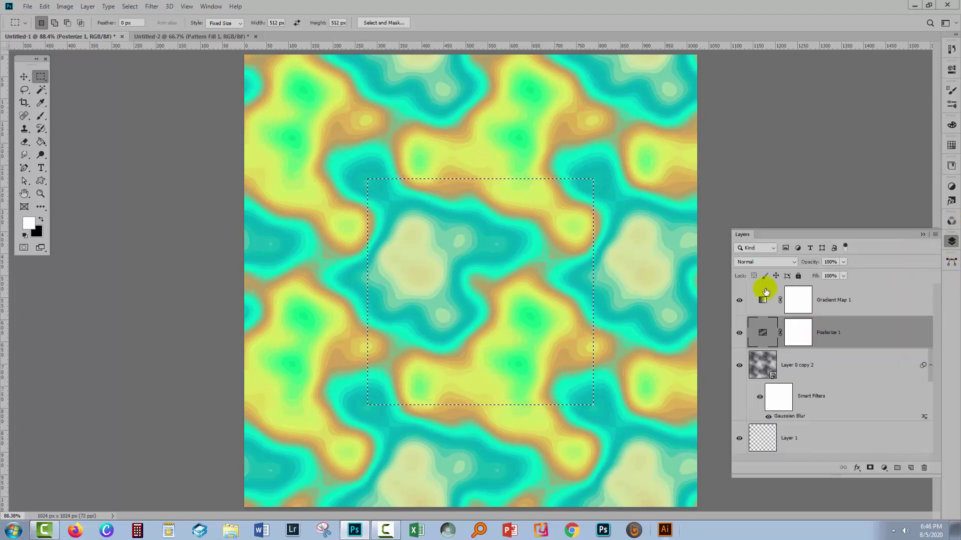
double_click(762, 301)
click(851, 94)
click(813, 232)
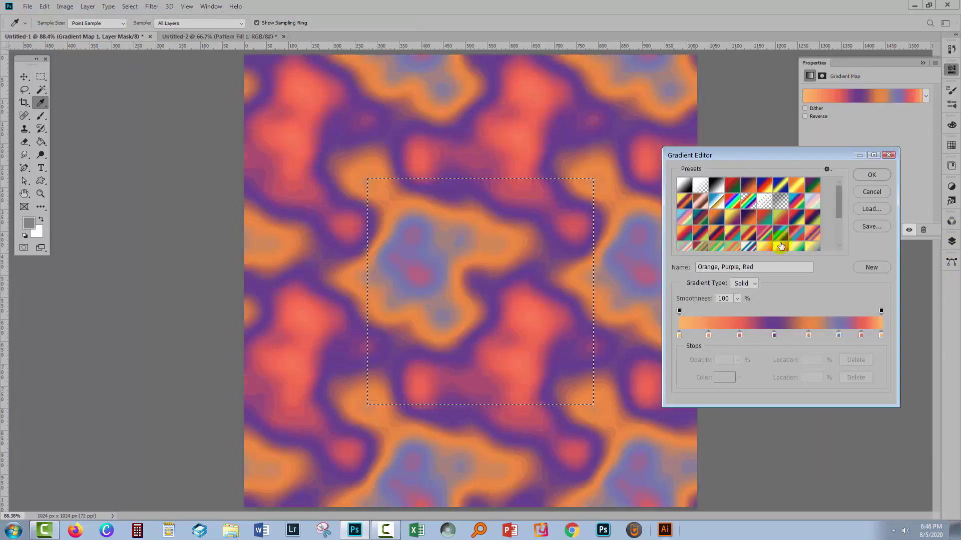
click(779, 235)
click(796, 234)
click(702, 233)
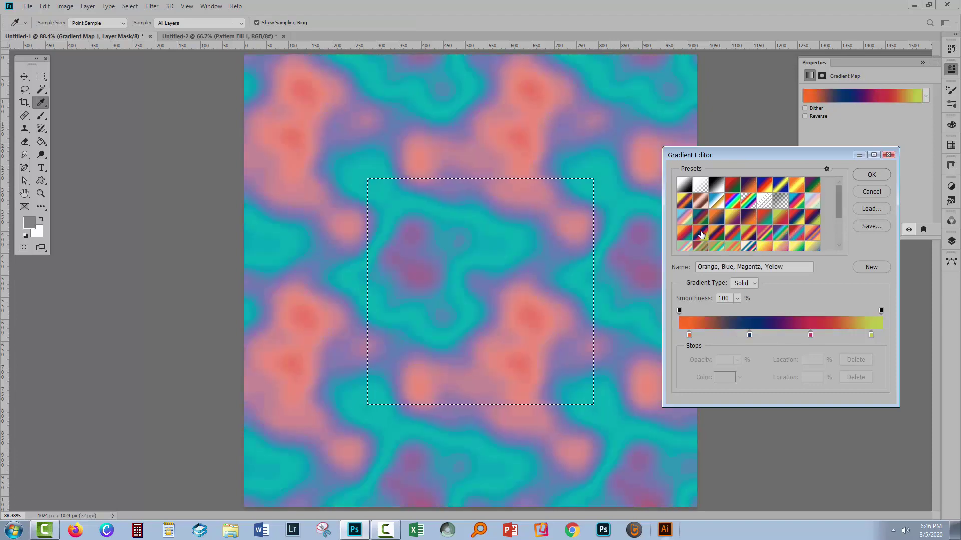
click(705, 202)
click(721, 201)
click(748, 201)
click(786, 200)
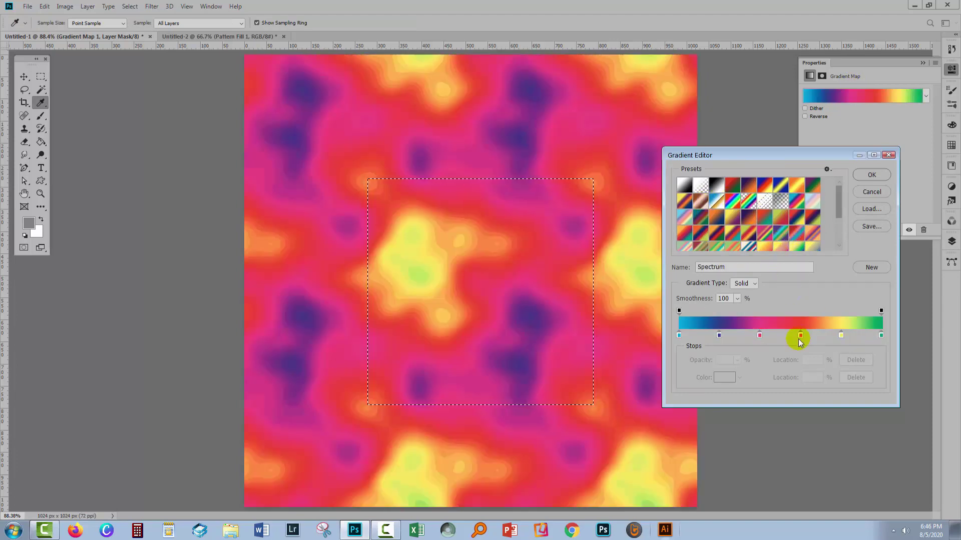
click(749, 245)
Recolour the gradient's red stop to turquoise 47b8b7
scroll(745, 245, down, 1)
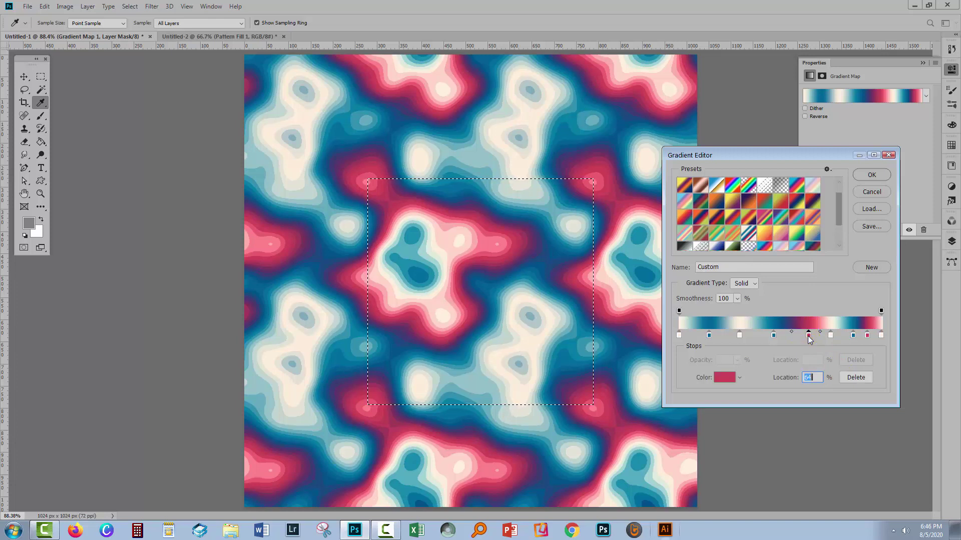
double_click(809, 337)
click(834, 322)
click(834, 321)
drag(796, 290, 774, 292)
click(924, 252)
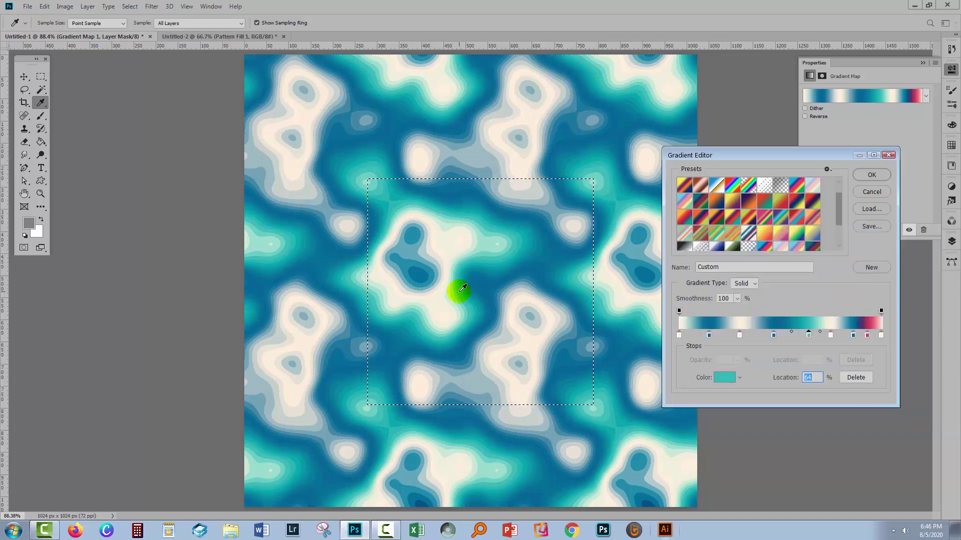
Change the pink end stop to a bright teal
double_click(867, 334)
click(648, 503)
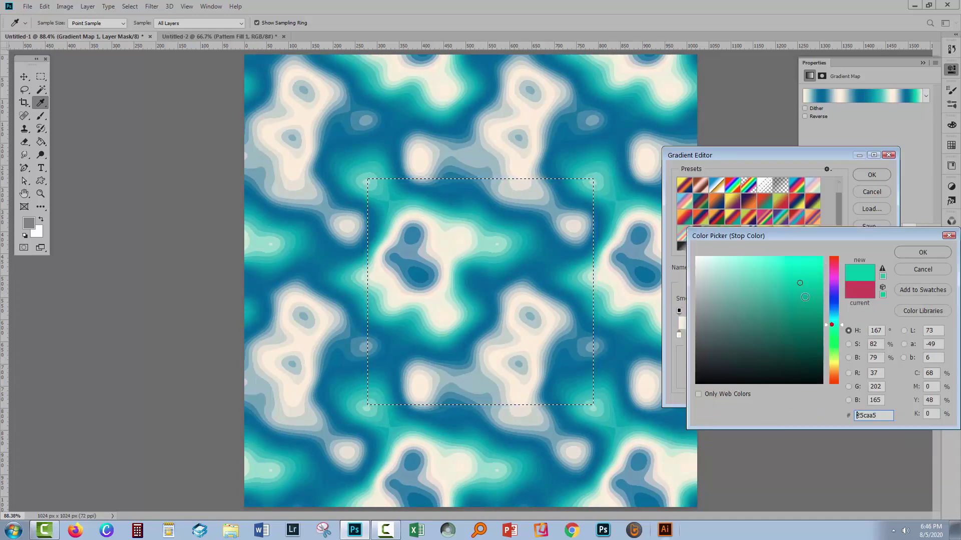
drag(794, 275, 790, 269)
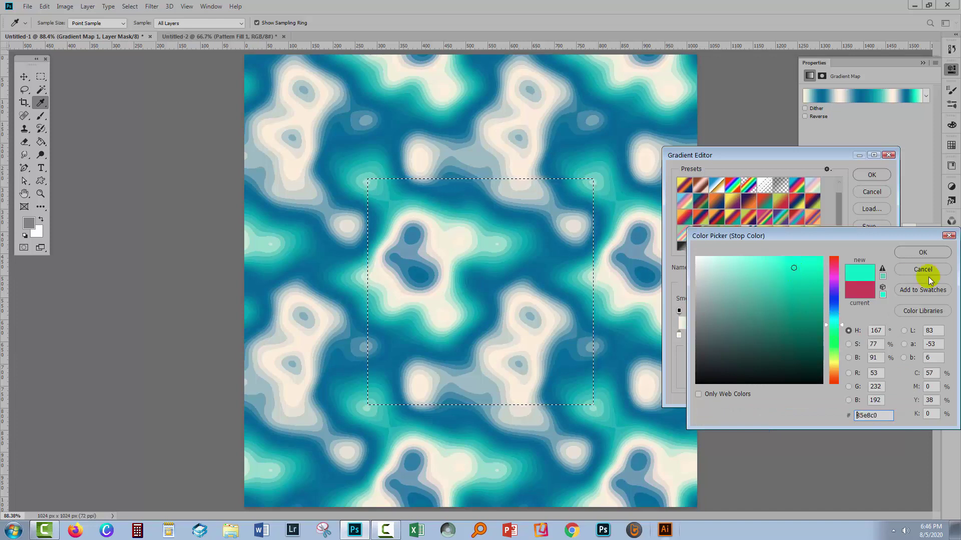
click(931, 252)
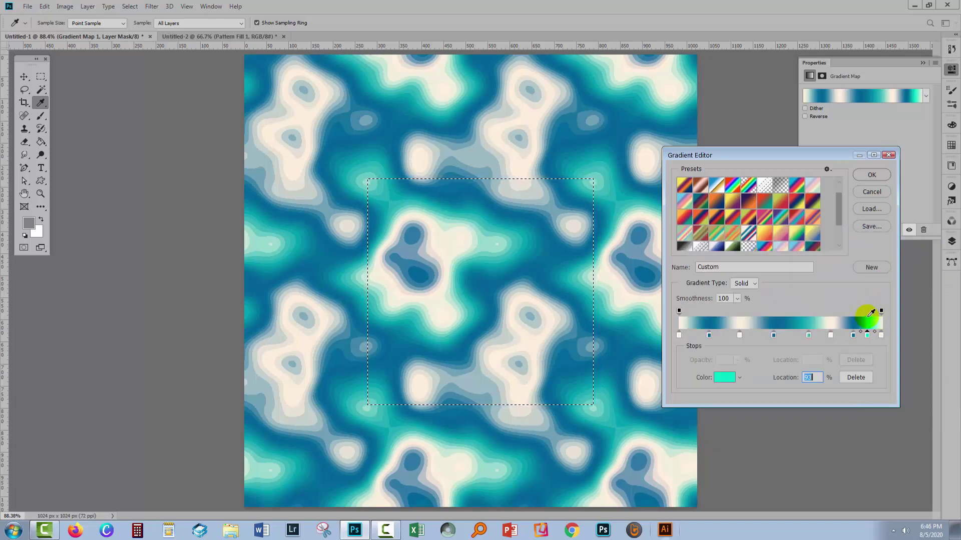
Slide the cream stop left, move the blue stop to 13, add a teal copy at 20, and apply
drag(830, 338, 801, 338)
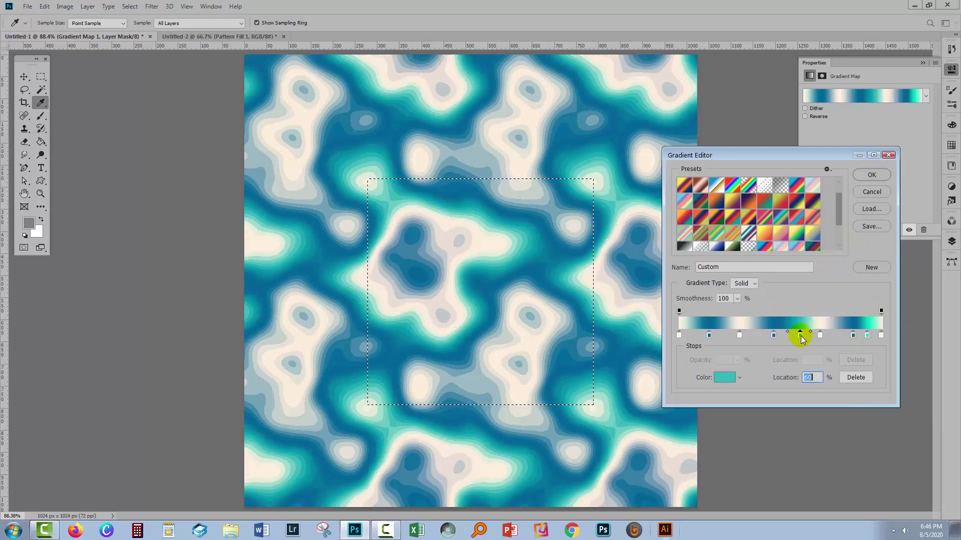
click(774, 335)
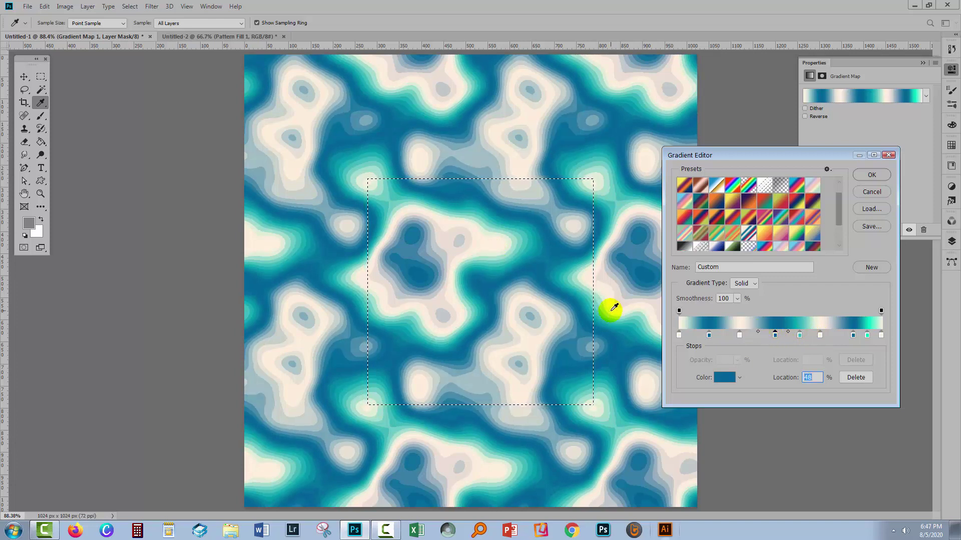
drag(708, 335, 712, 337)
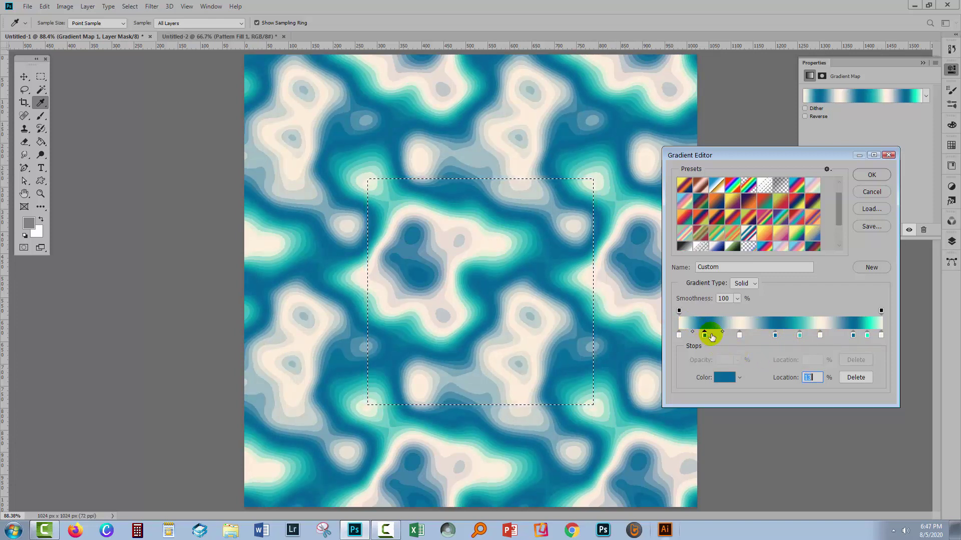
click(799, 335)
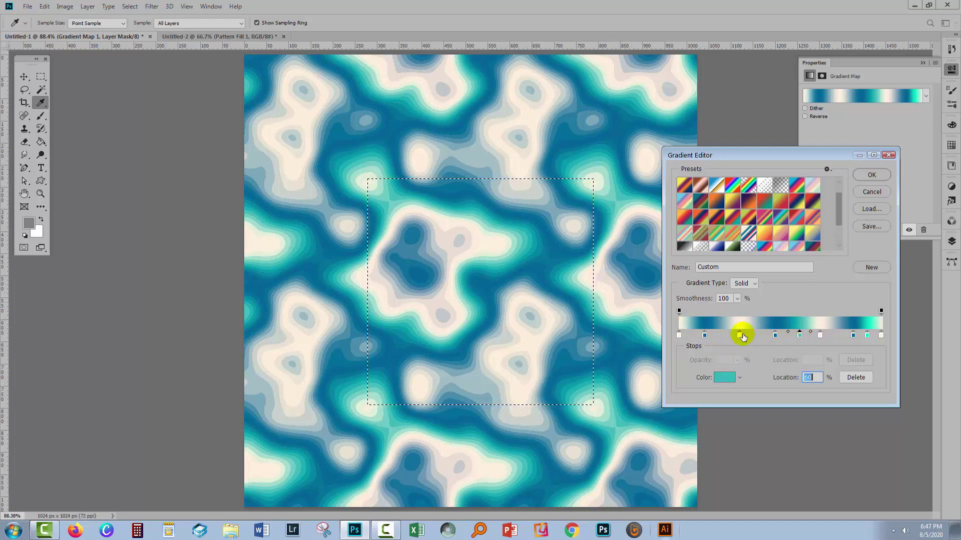
drag(799, 334, 725, 333)
click(719, 335)
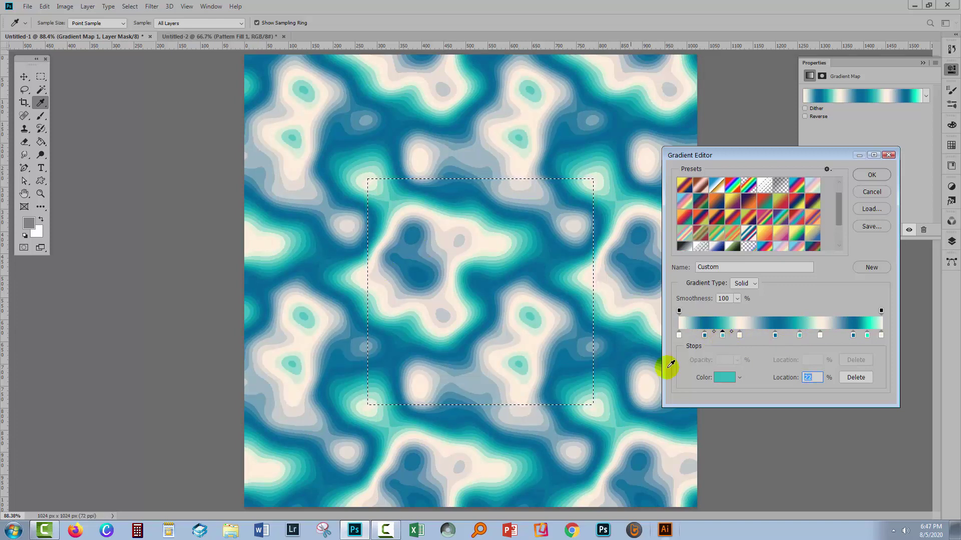
click(866, 175)
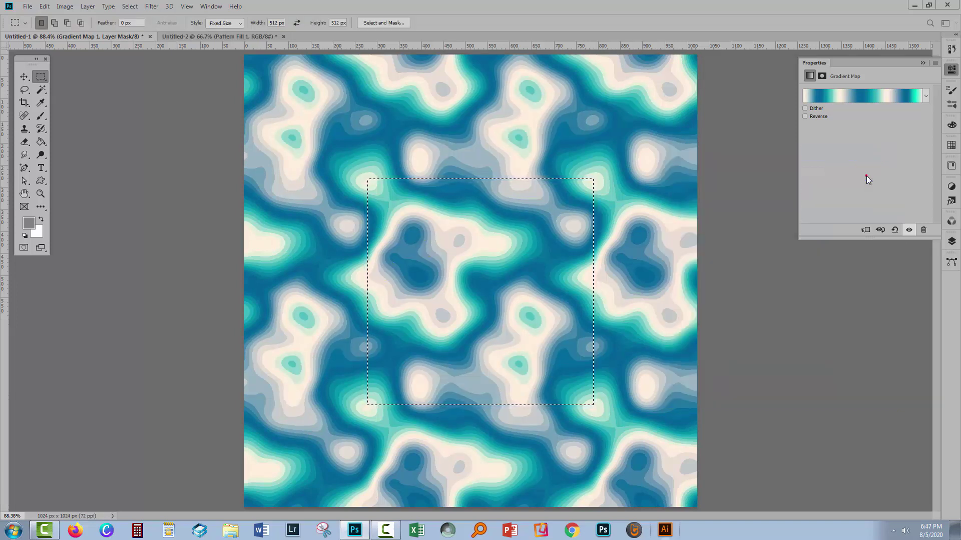
Select all layers from Layer 1 to Gradient Map 1 and define them as a new pattern
click(951, 241)
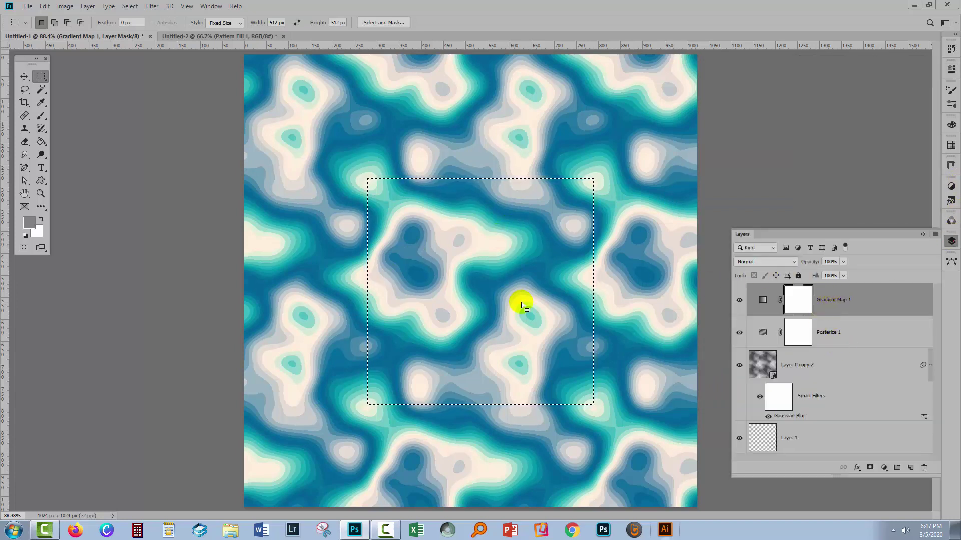
click(812, 436)
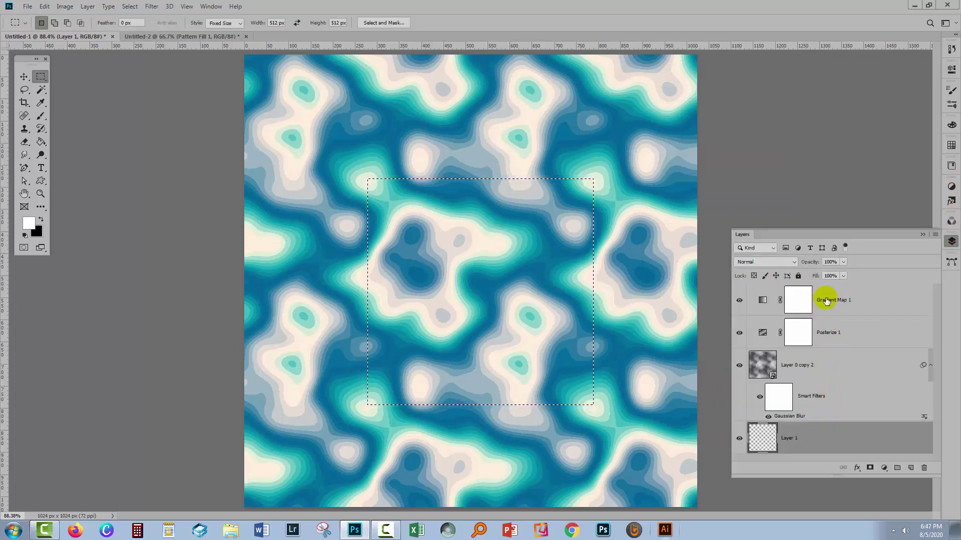
shift+click(828, 299)
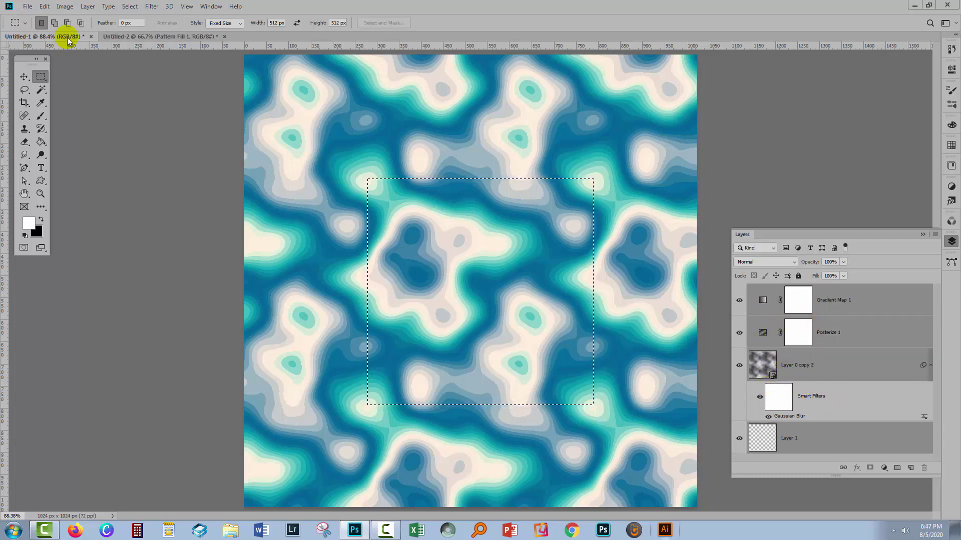
click(43, 6)
click(75, 300)
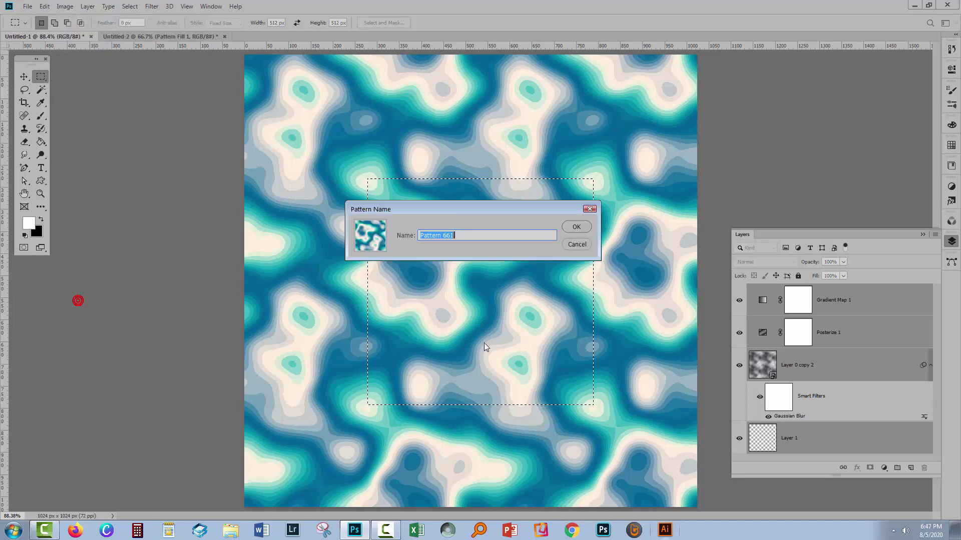
click(575, 223)
In Untitled-2, switch Pattern Fill 1 to the new blue-and-cream pattern
click(145, 36)
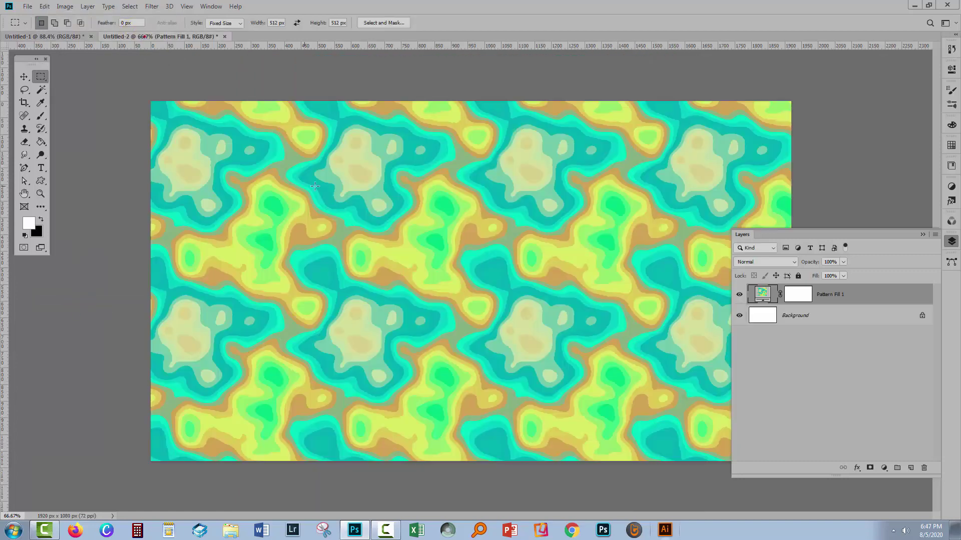
double_click(762, 295)
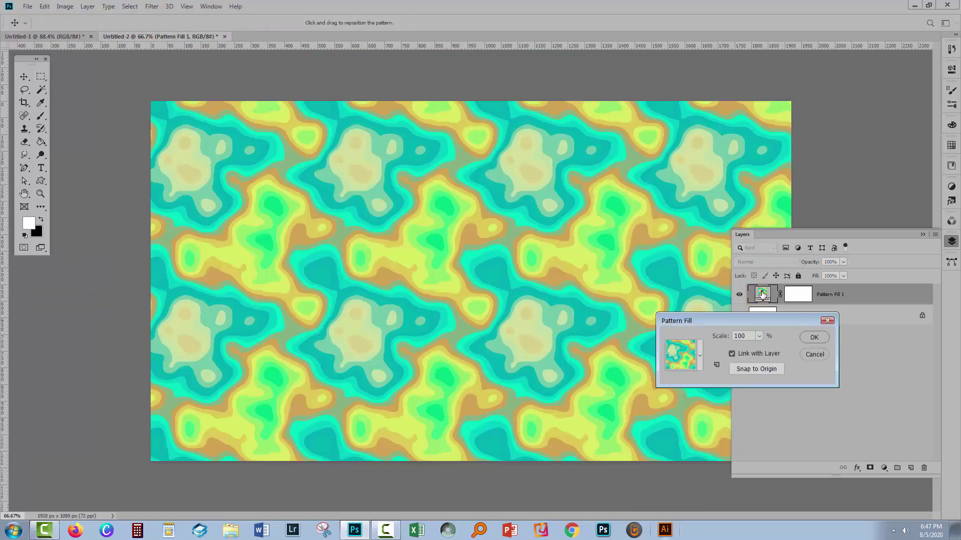
click(699, 351)
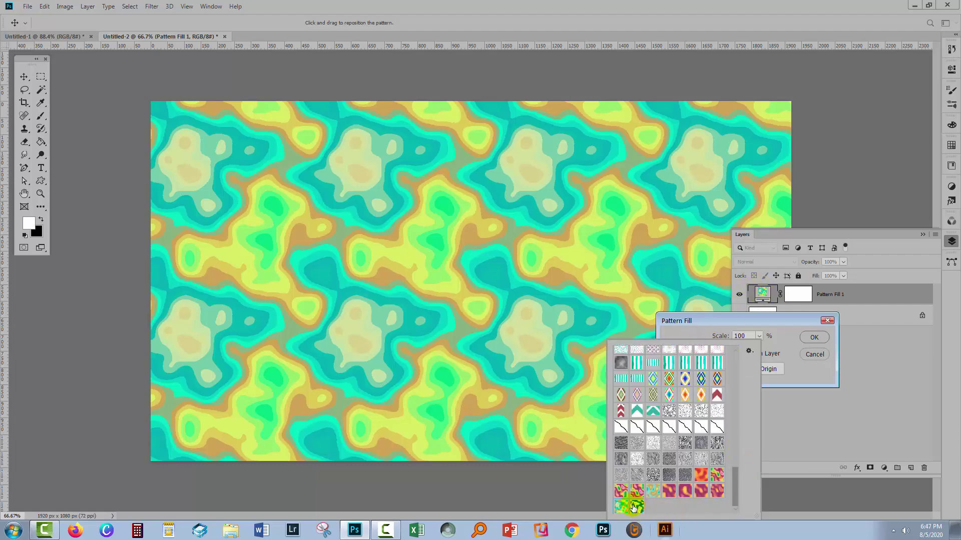
click(636, 507)
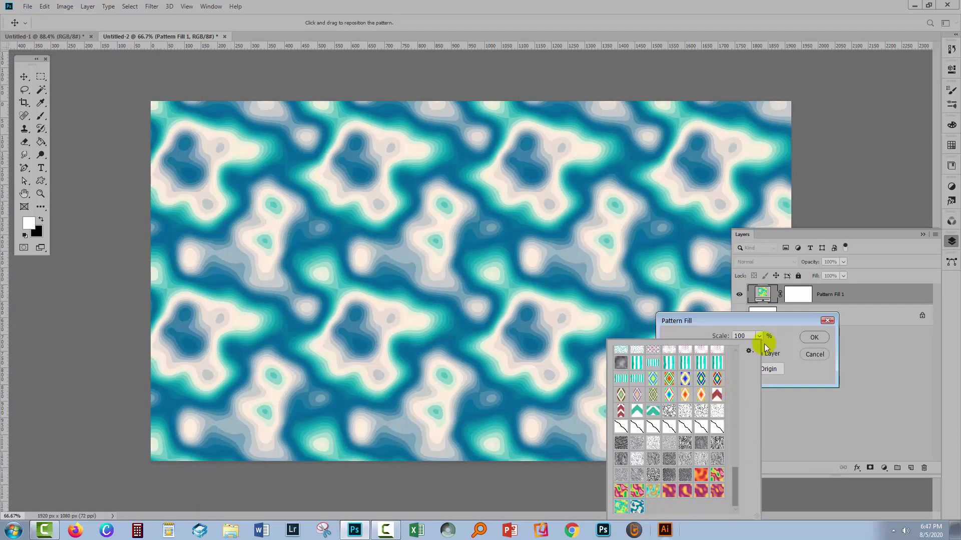
click(814, 336)
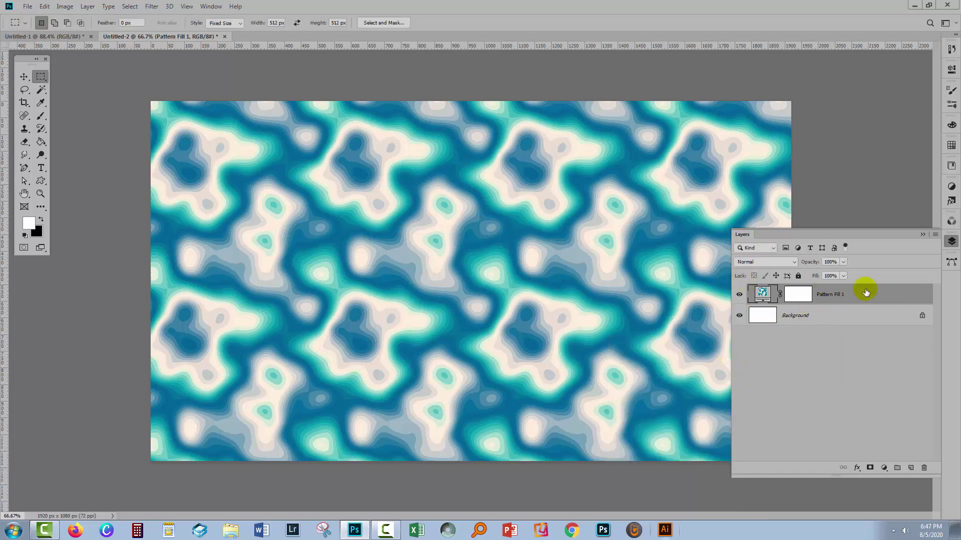
Switch back to the Untitled-1 tile document and show its Layers panel again
click(923, 235)
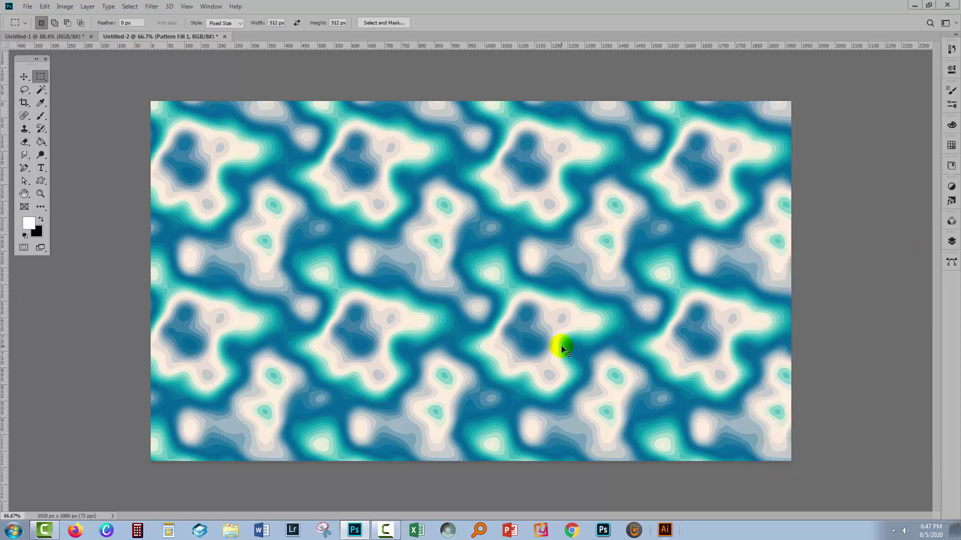
scroll(562, 349, up, 2)
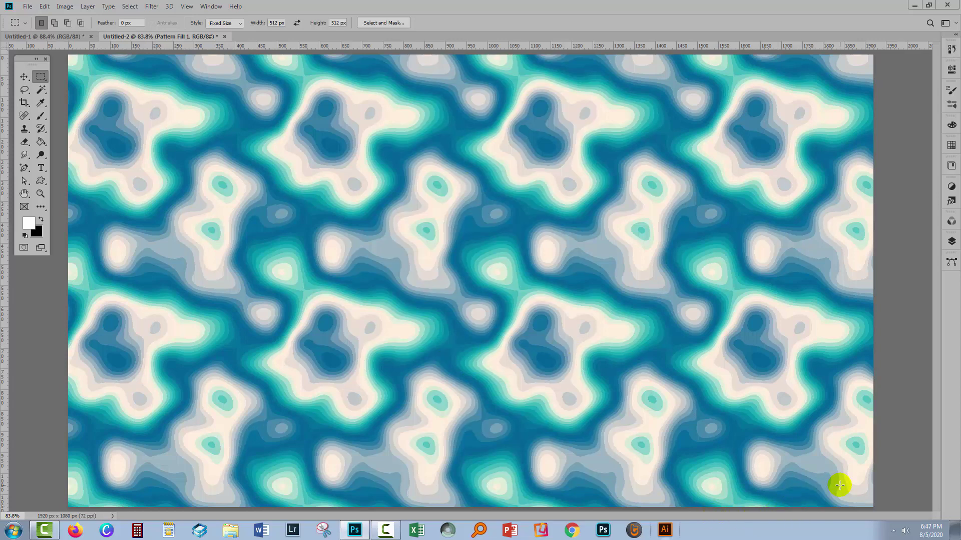
click(26, 38)
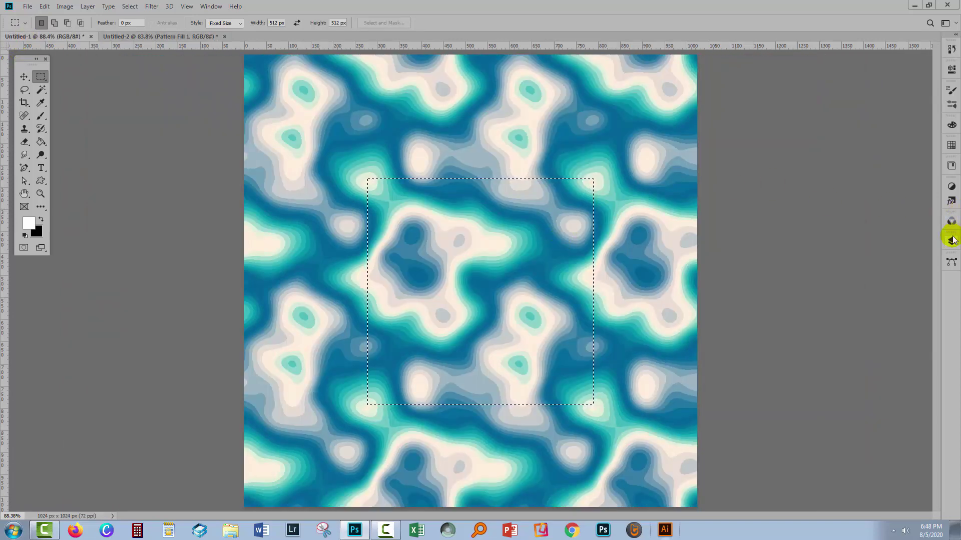
click(951, 240)
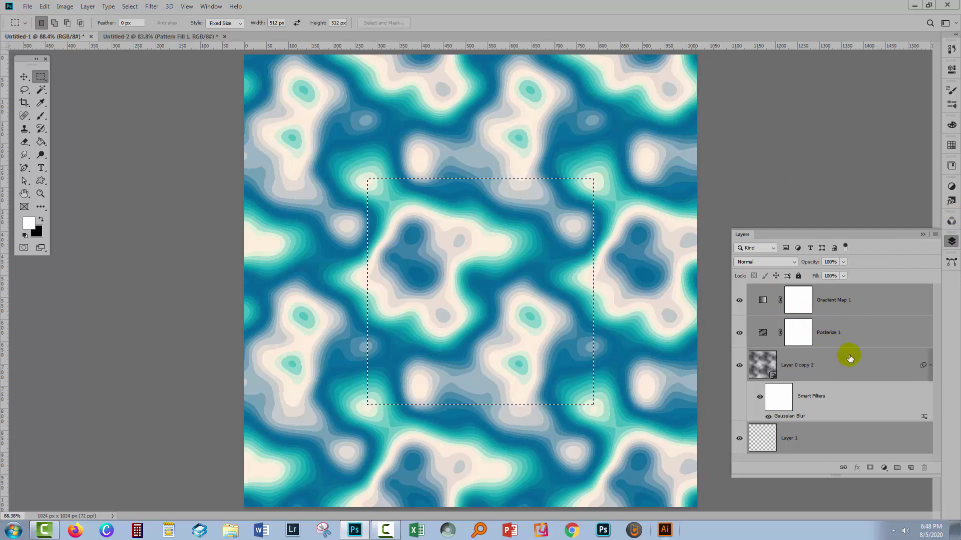
Switch to the organic pattern video master with layers.psd document showing the 1024 × 1024 teal tile
click(167, 38)
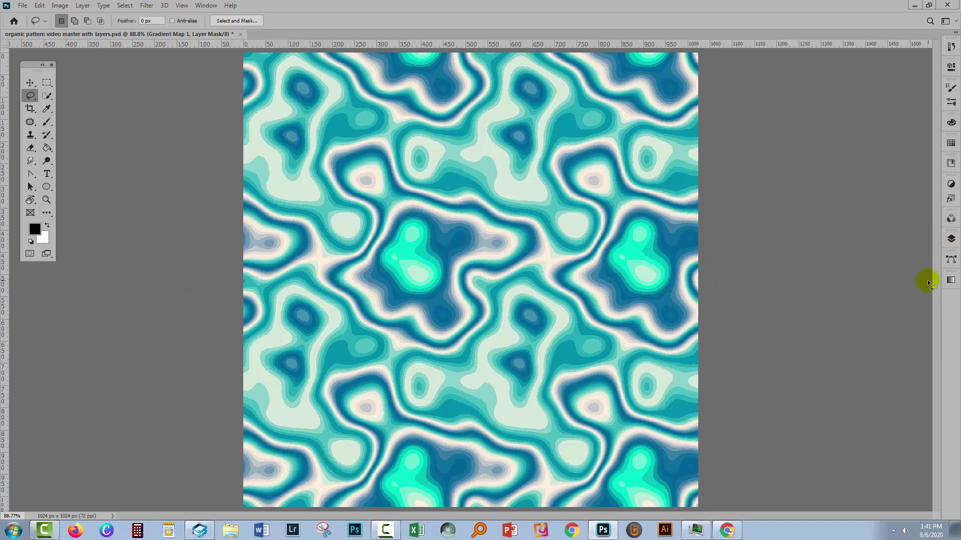
Open the Gradient Map adjustment's properties from the Layers panel and bring up its gradient editor
click(951, 241)
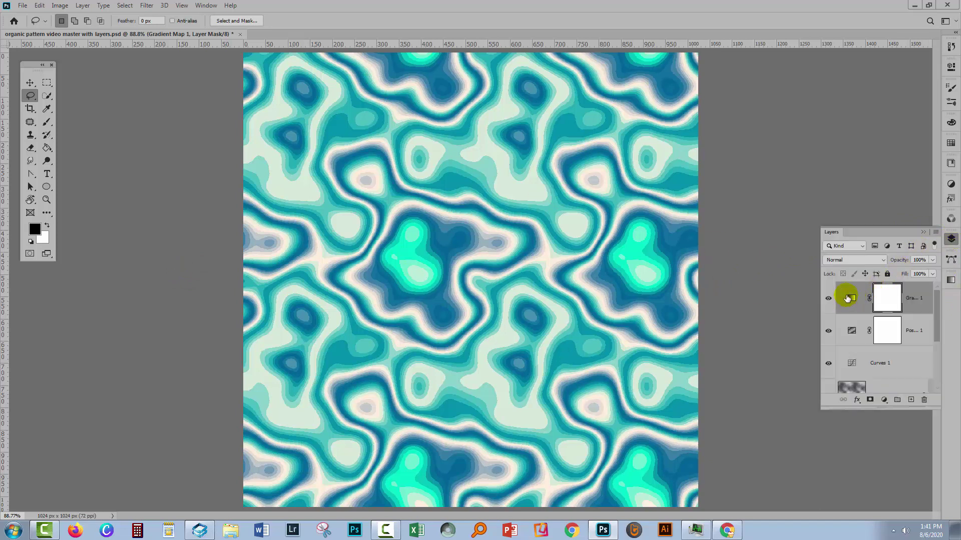
double_click(853, 298)
drag(806, 178, 806, 235)
click(847, 99)
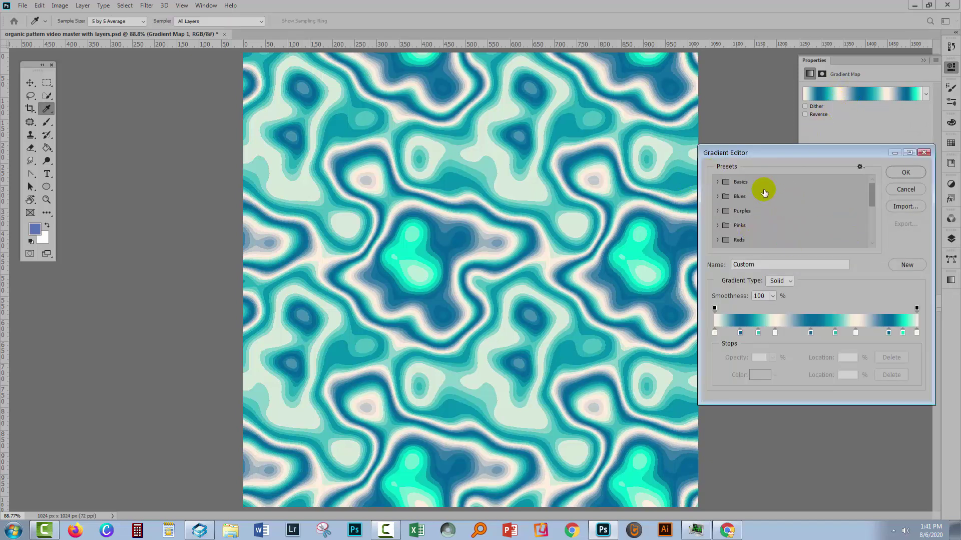
Browse the Basics, Blues, Purples and Pinks preset gradient folders
click(719, 181)
click(718, 182)
click(717, 196)
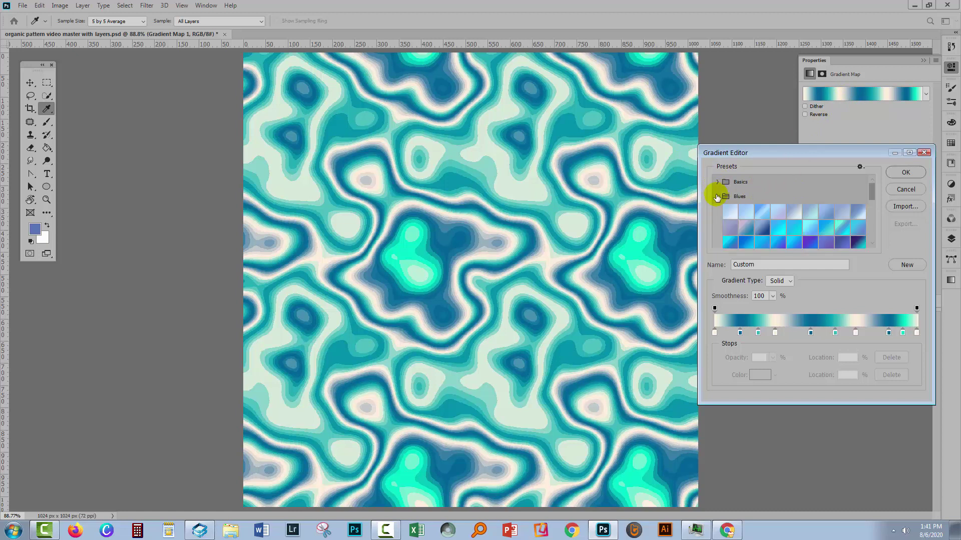
click(717, 196)
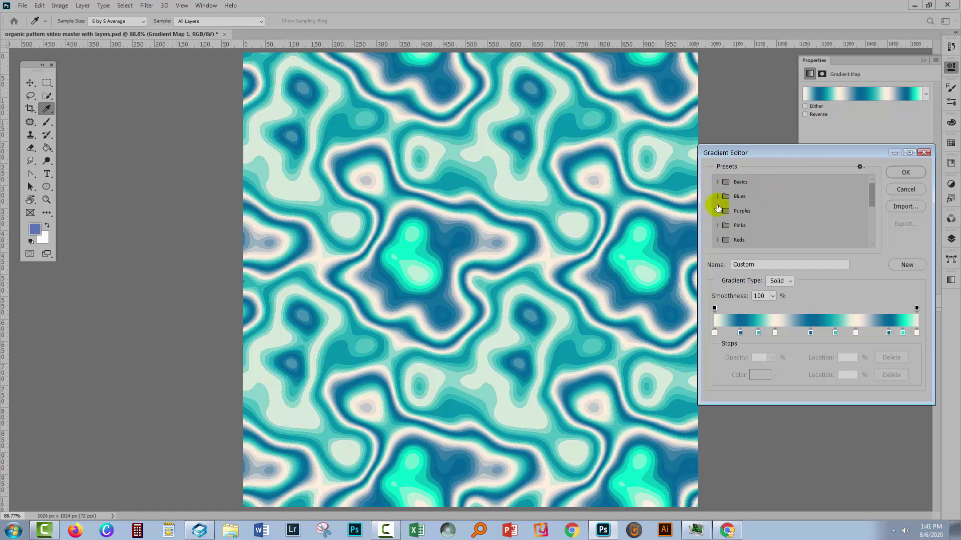
click(718, 212)
scroll(798, 221, down, 2)
scroll(729, 199, up, 1)
click(718, 188)
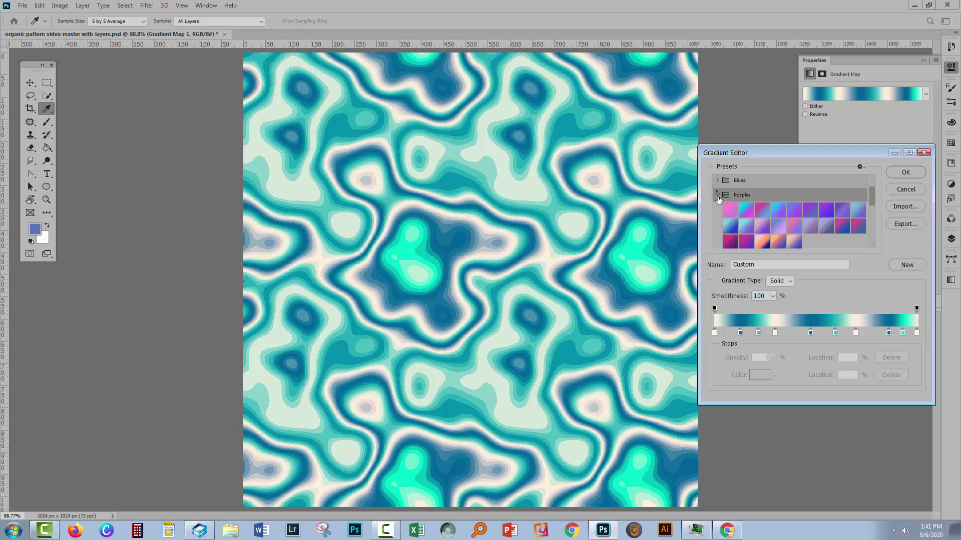
scroll(735, 217, down, 1)
click(718, 238)
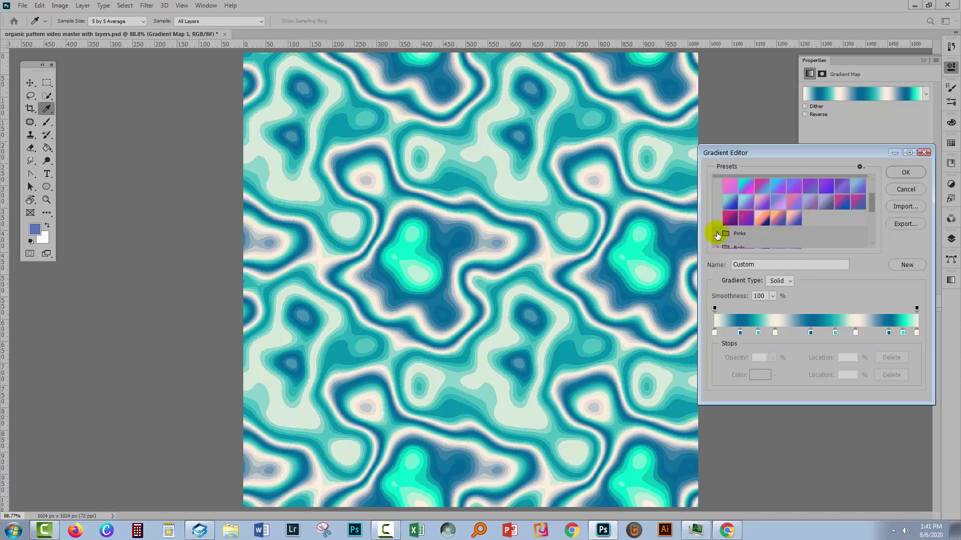
click(718, 234)
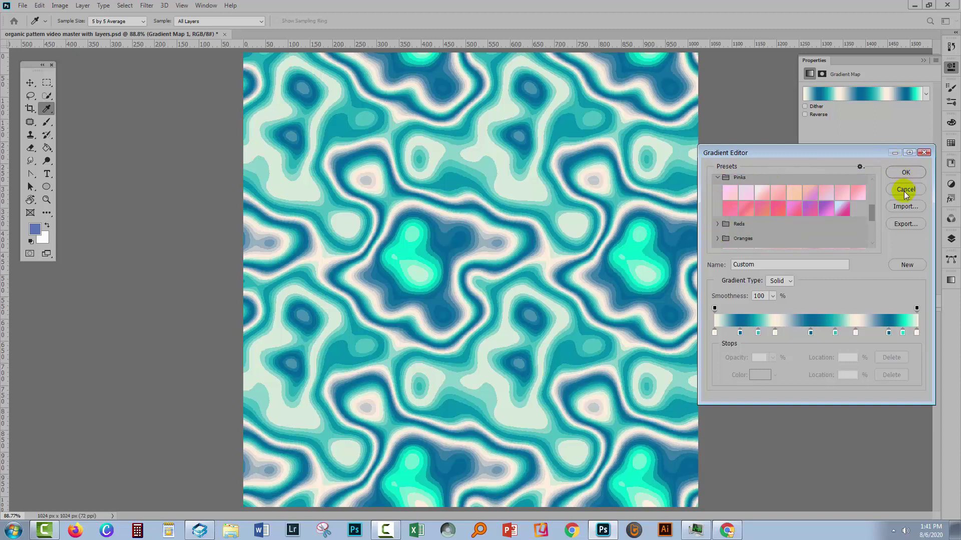
Look at the preset options menu, then cancel the gradient editor without changes
click(859, 167)
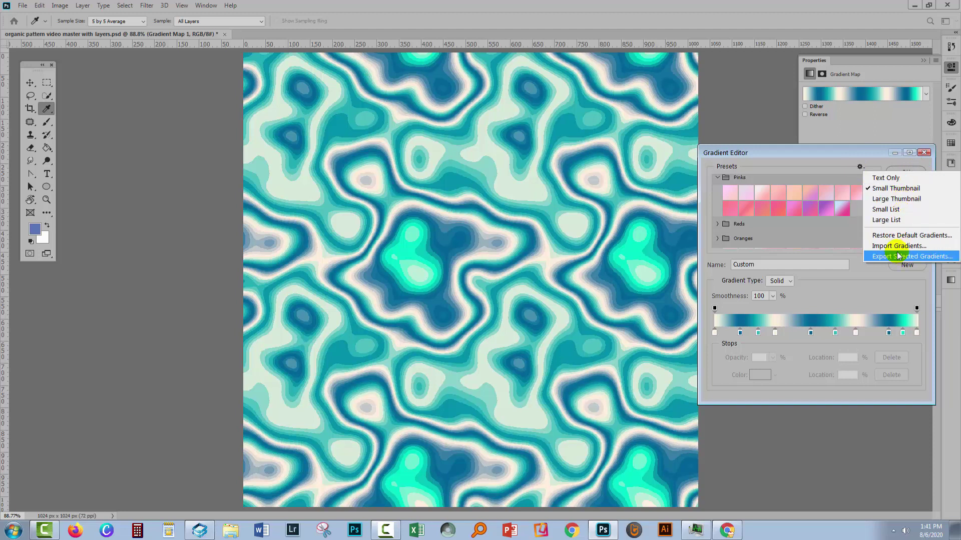
click(856, 159)
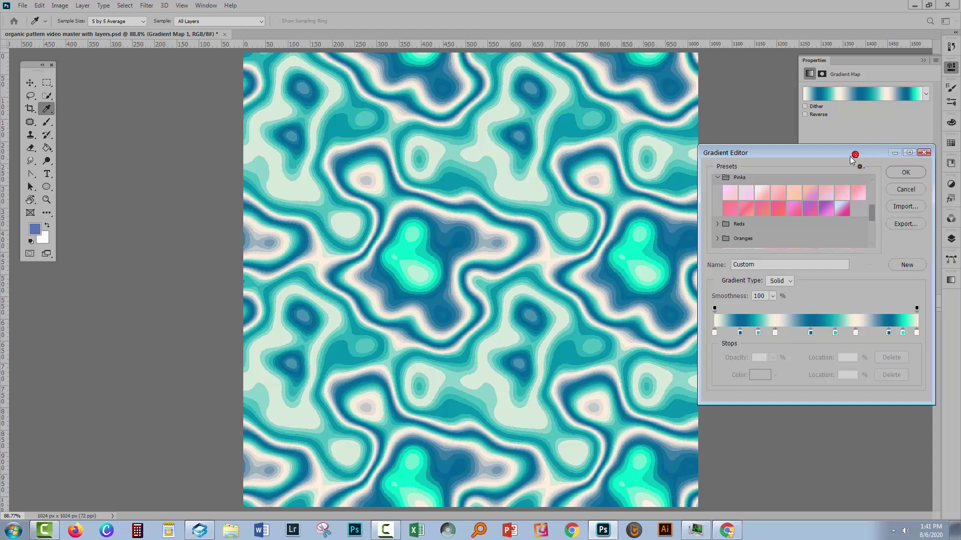
click(899, 190)
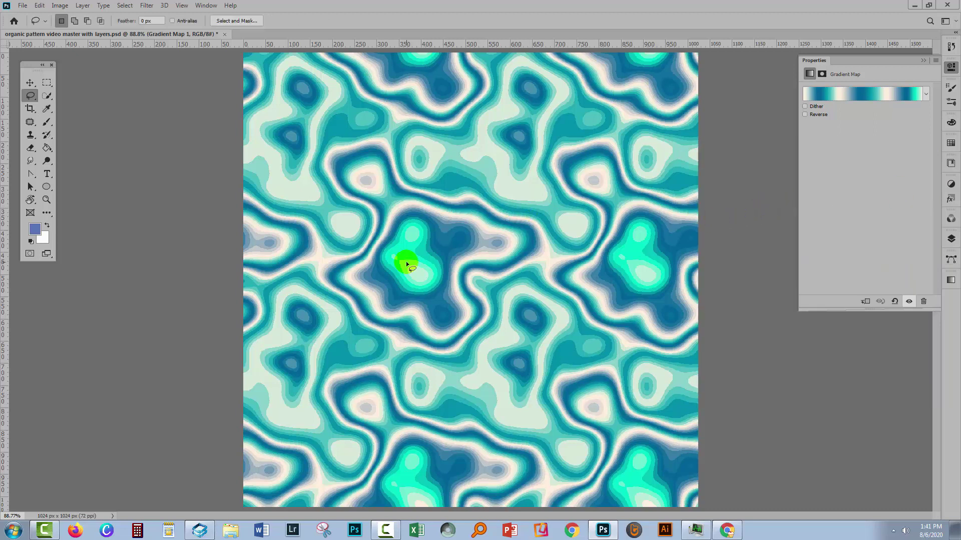
Show the Gradients panel floating and enlarged over the canvas, with its panel menu open
click(207, 5)
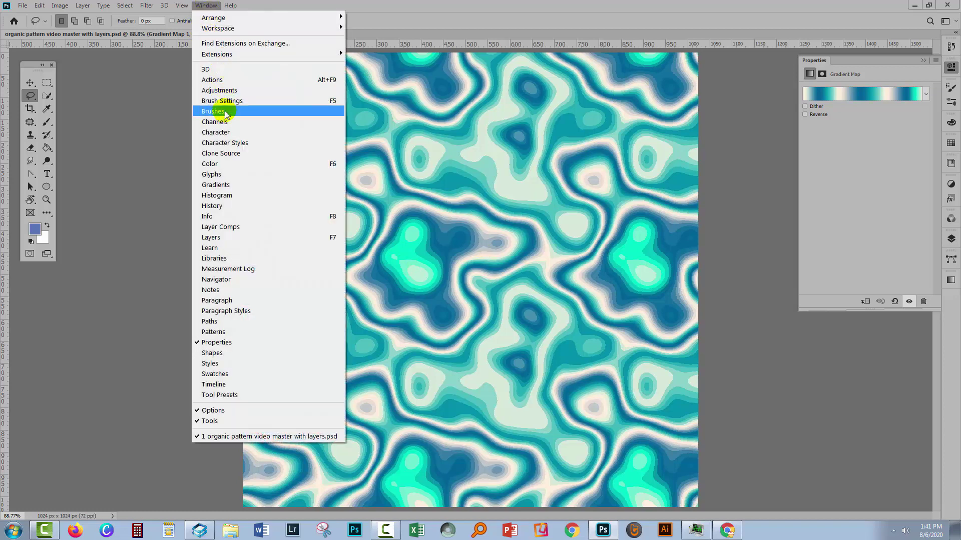
click(216, 185)
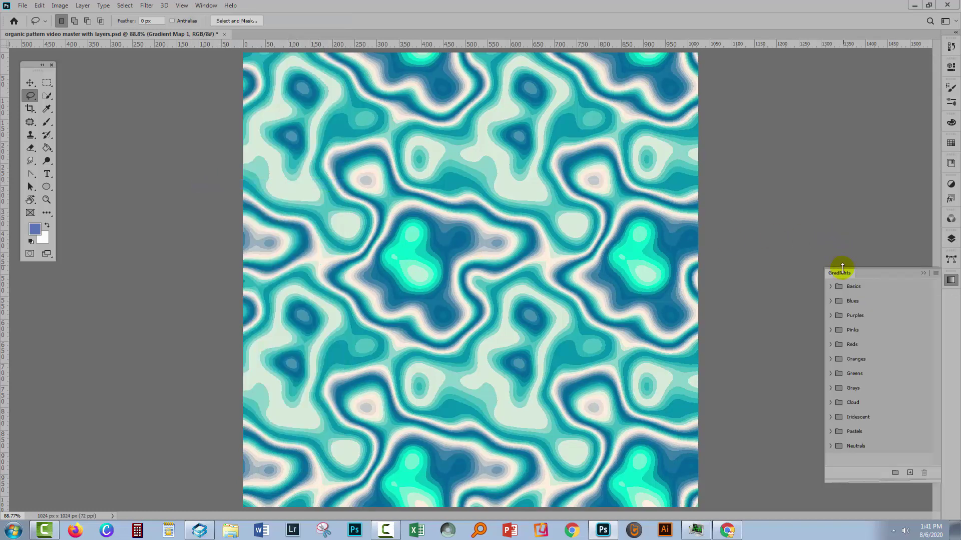
drag(841, 274, 495, 174)
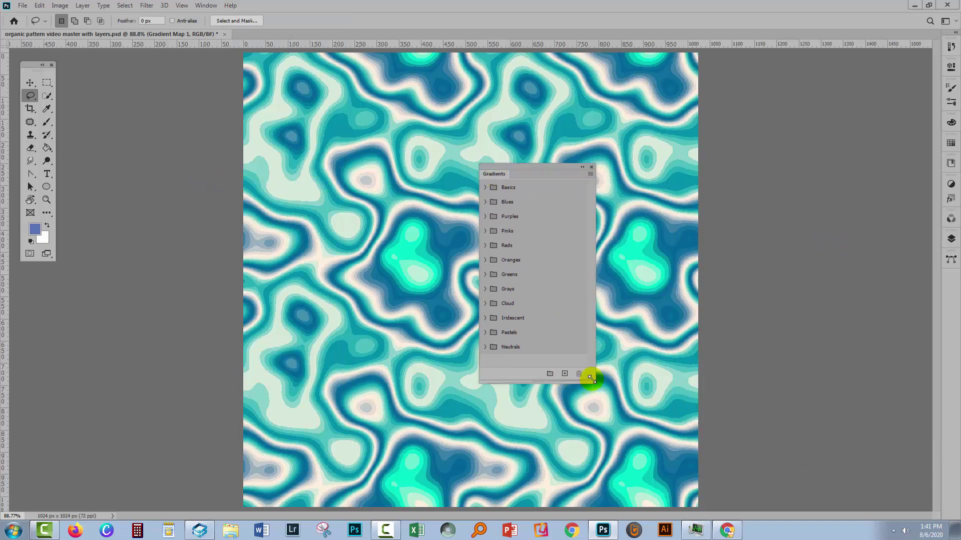
drag(591, 379, 686, 440)
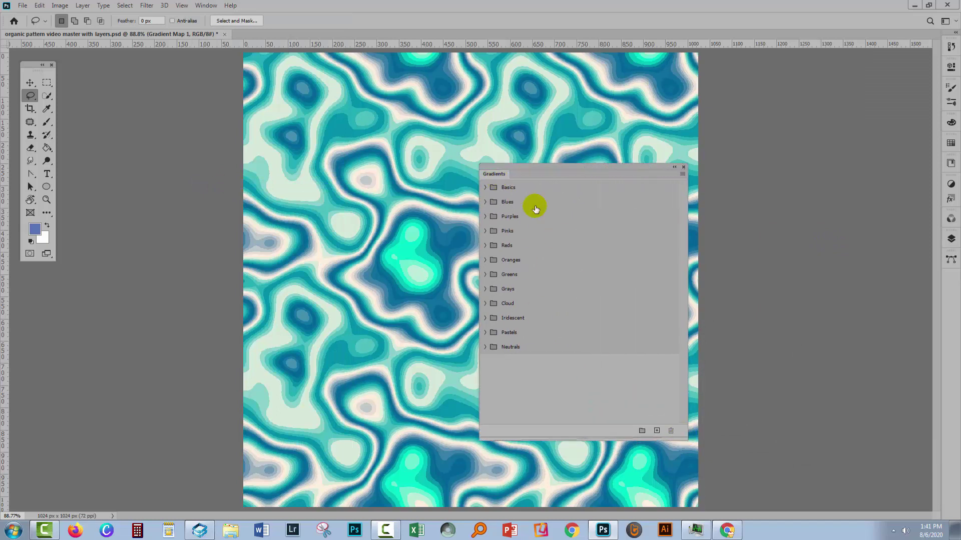
click(682, 175)
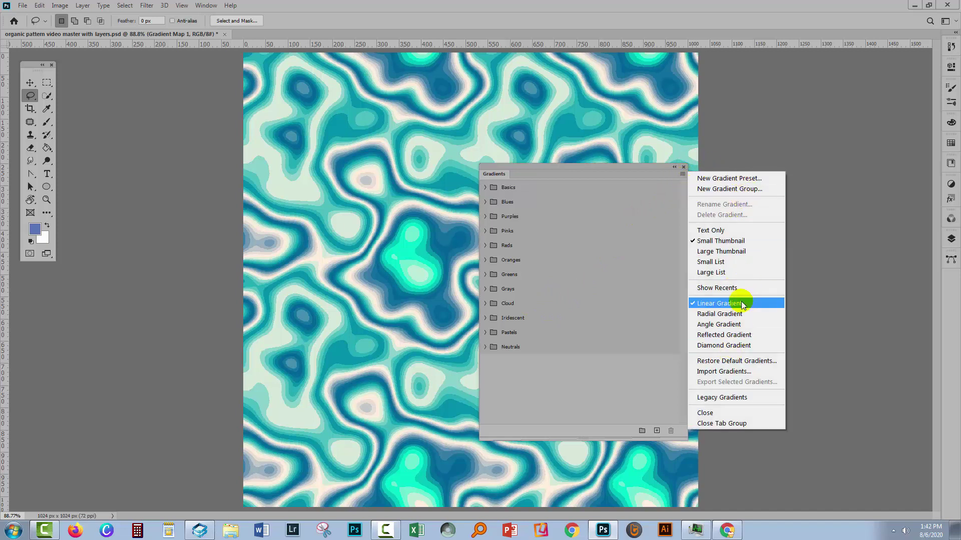
click(726, 398)
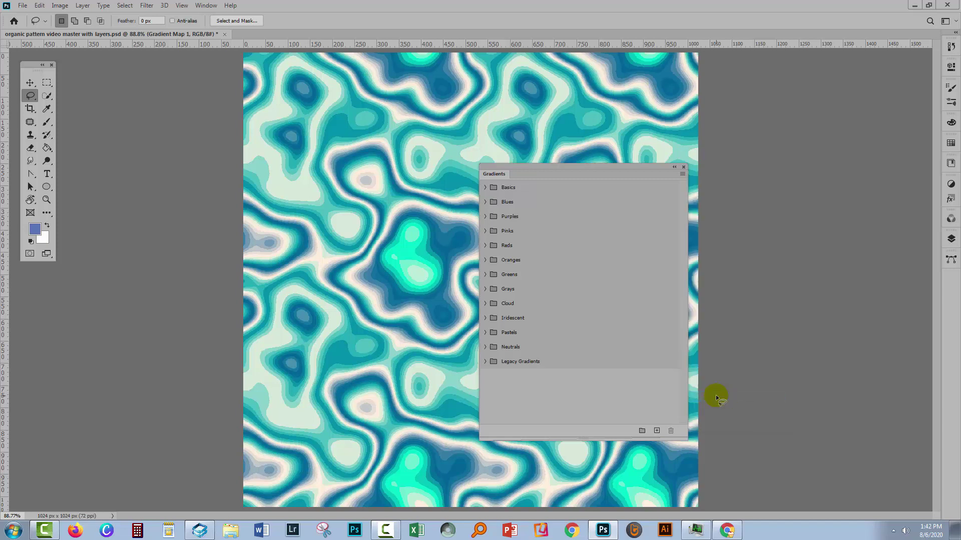
click(485, 362)
scroll(595, 350, down, 5)
scroll(589, 345, down, 1)
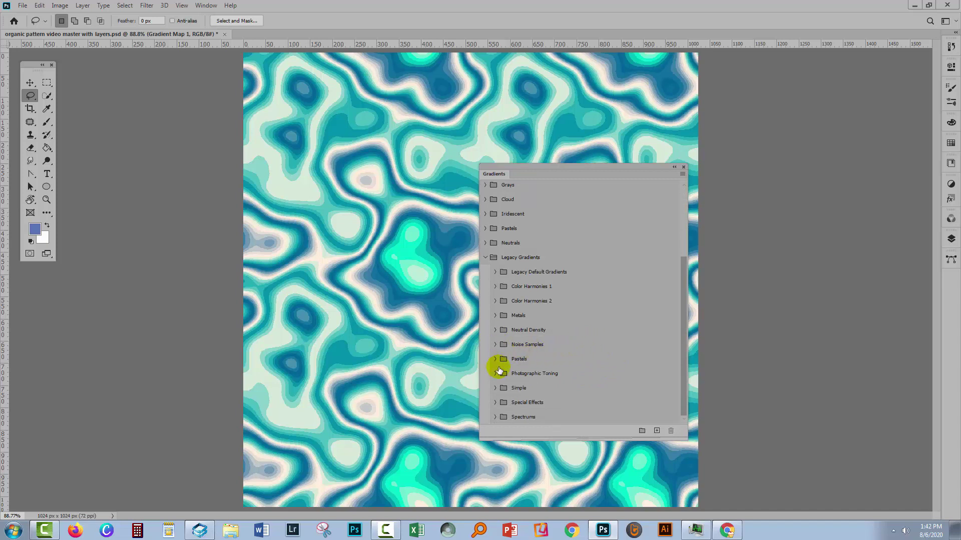
click(495, 403)
click(496, 417)
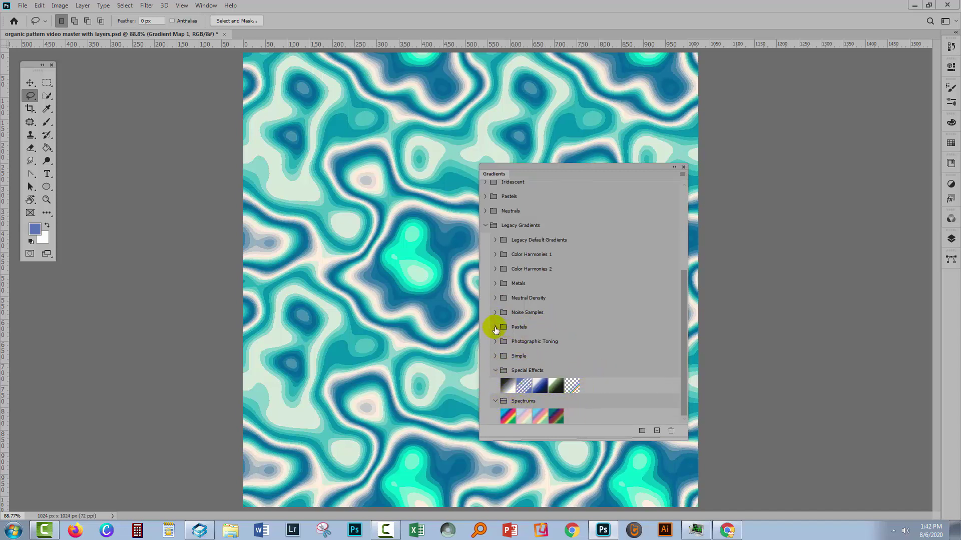
click(498, 328)
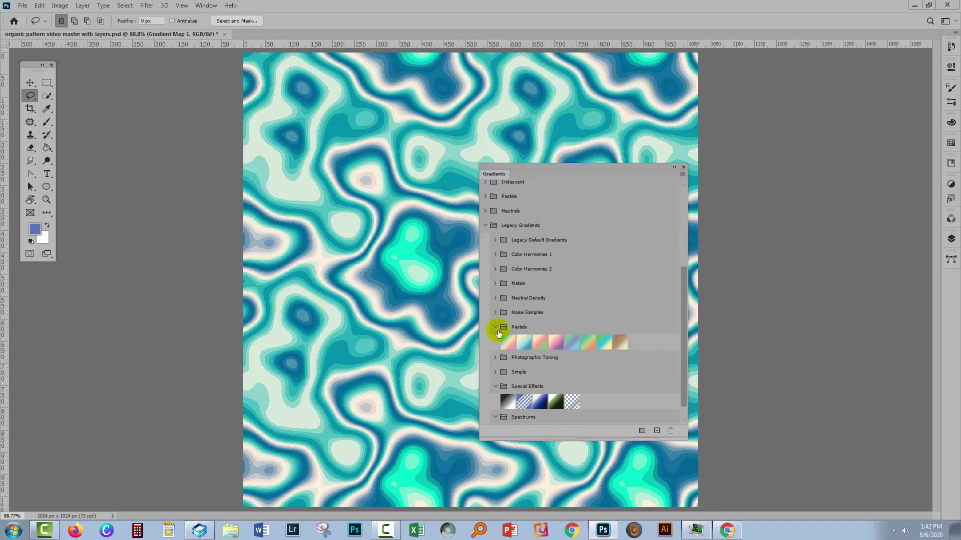
click(495, 329)
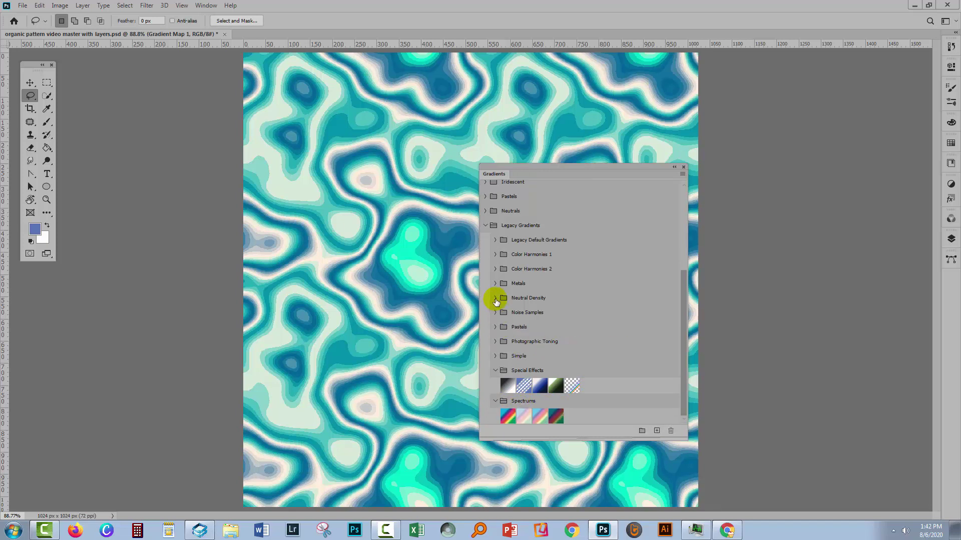
click(494, 283)
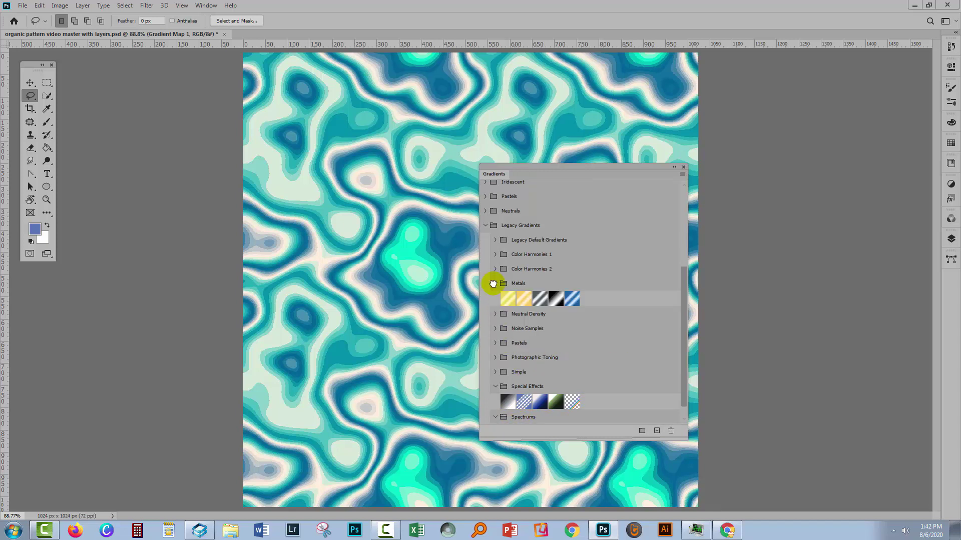
click(494, 283)
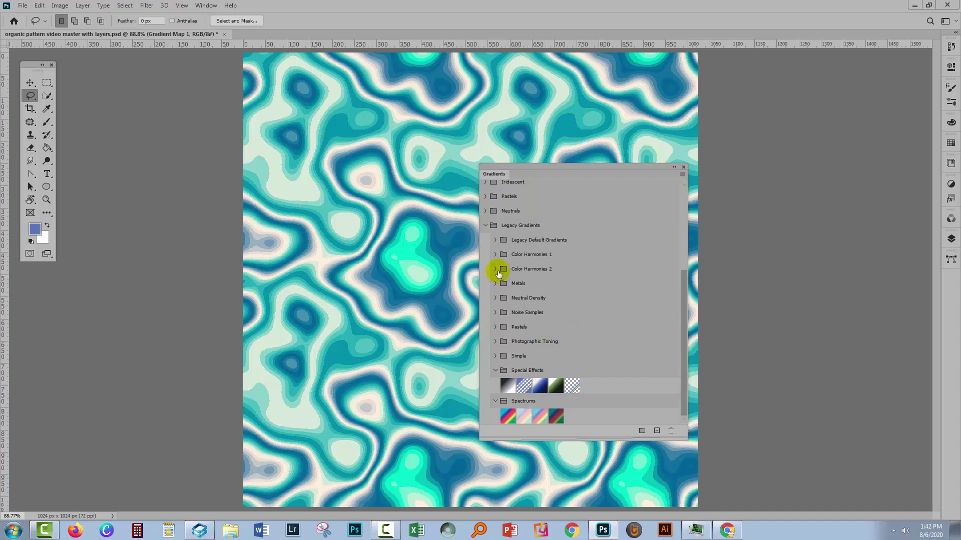
click(495, 269)
click(494, 255)
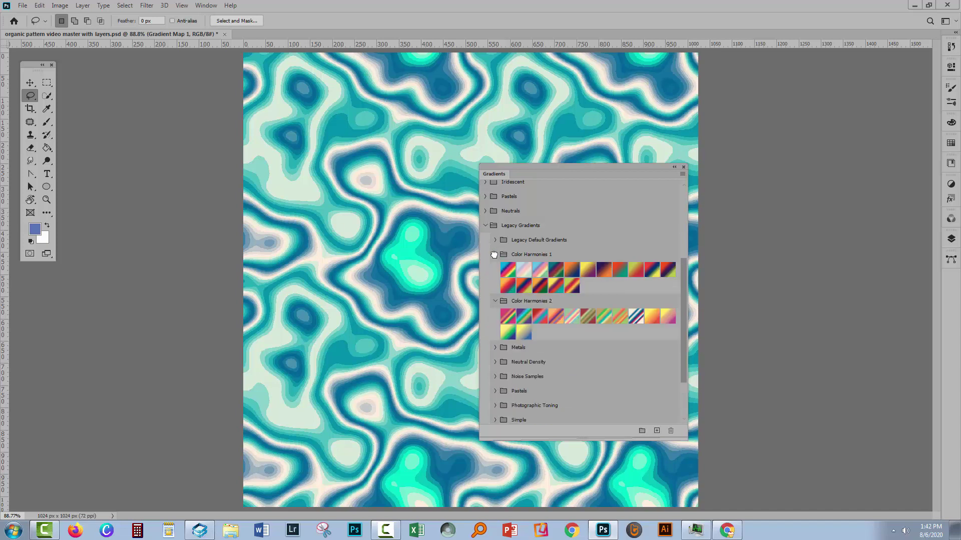
click(494, 255)
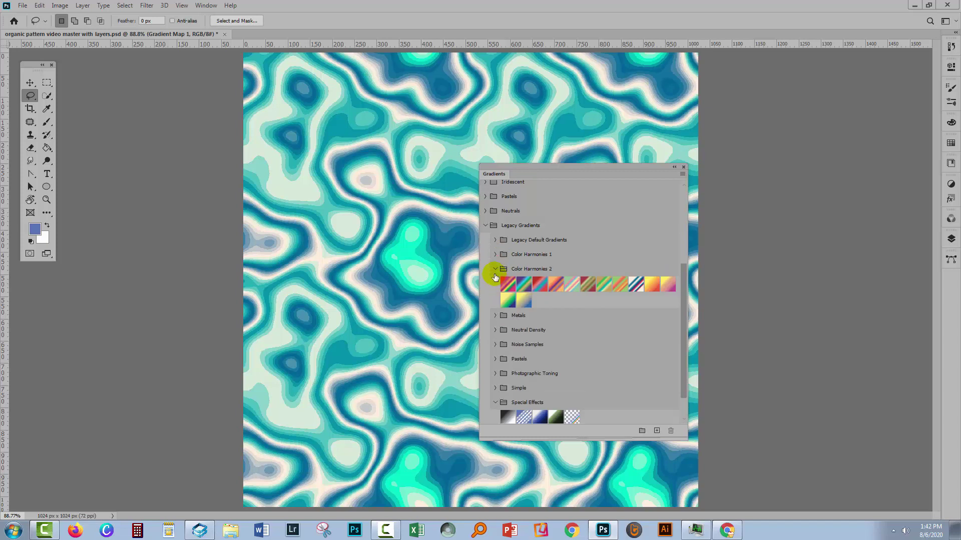
click(494, 271)
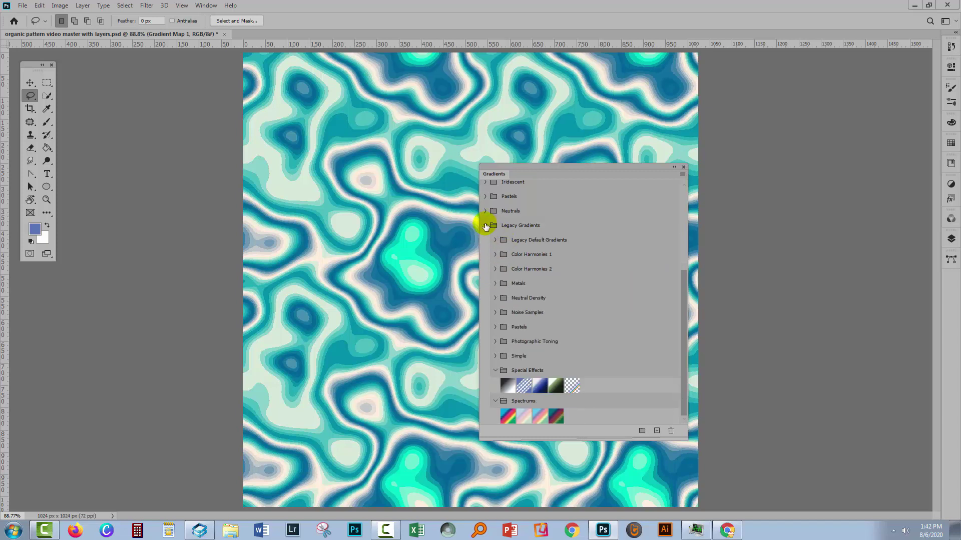
click(485, 225)
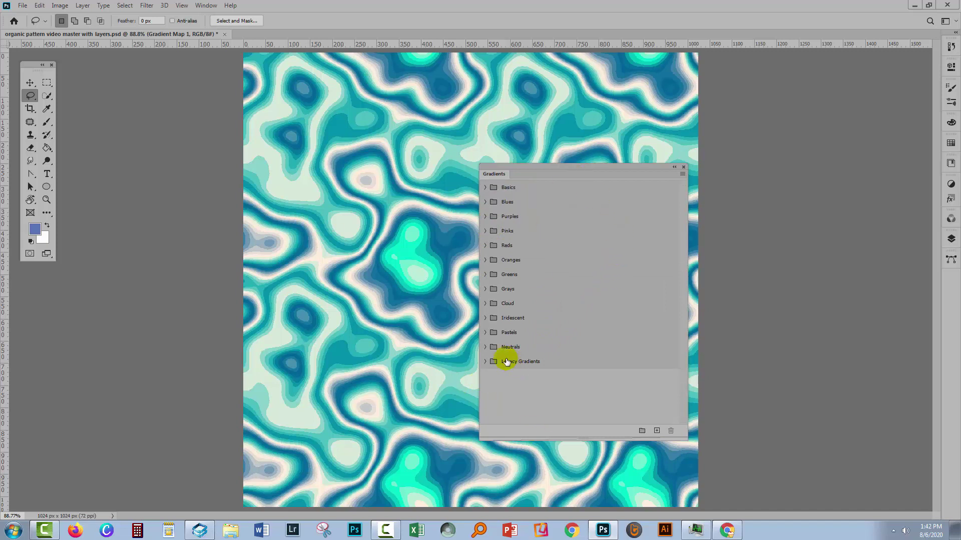
Close the floating Gradients panel and open the Gradient Map layer's gradient editor
click(684, 168)
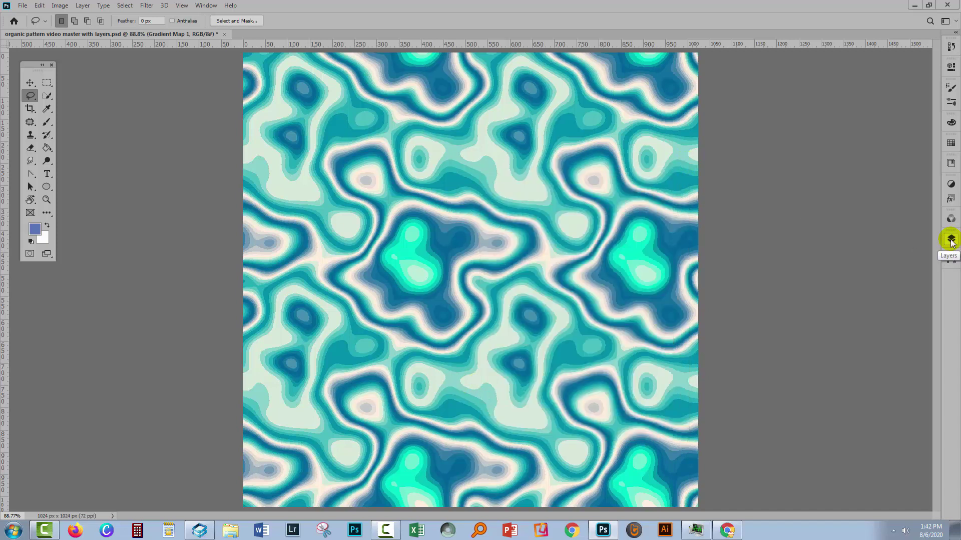
click(951, 241)
click(851, 297)
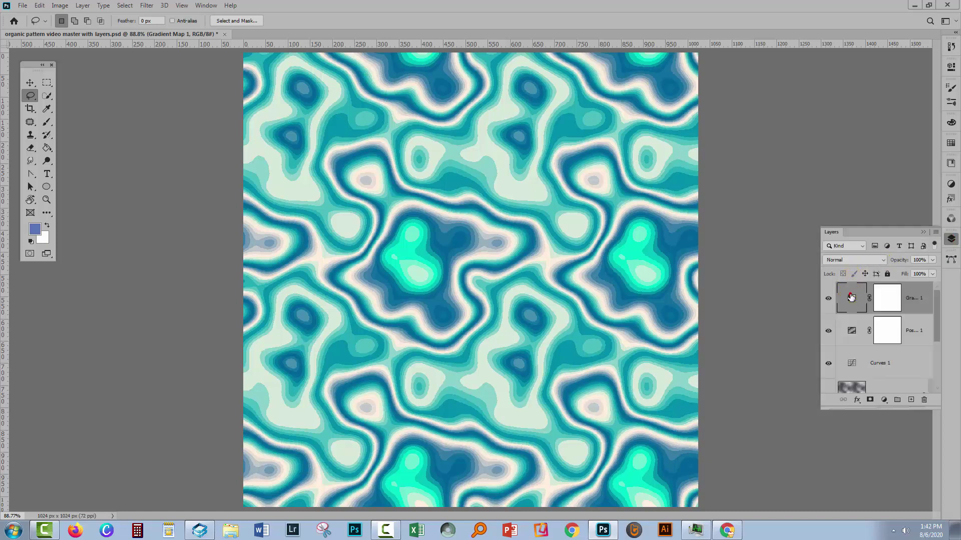
double_click(852, 297)
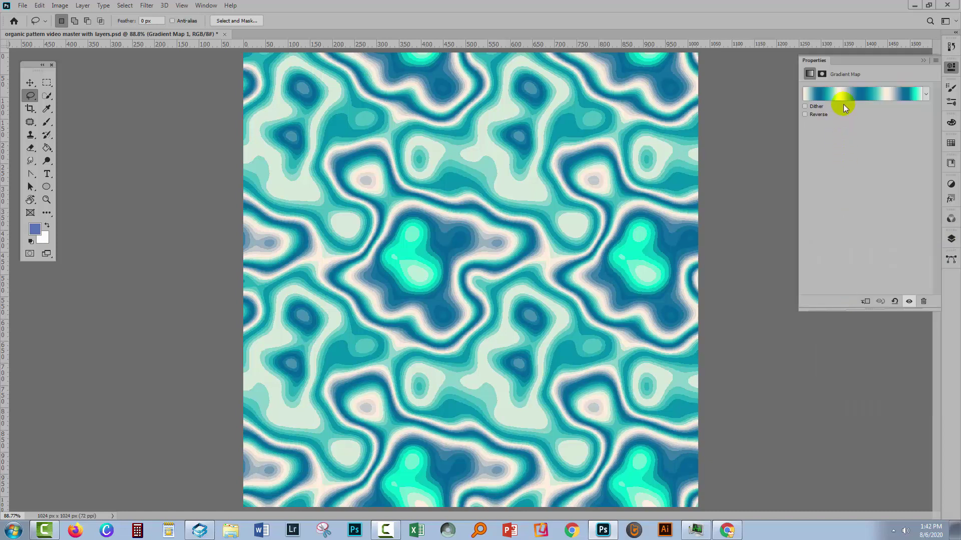
click(844, 95)
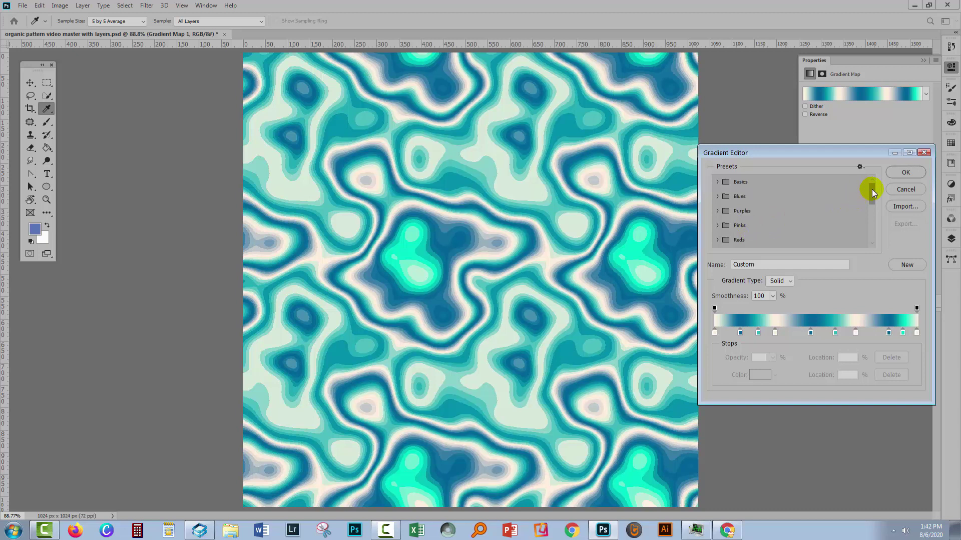
Expand Legacy Gradients and reveal the Color Harmonies 2 gradient swatches
drag(872, 193, 870, 235)
click(716, 244)
scroll(866, 218, down, 2)
scroll(866, 218, up, 1)
click(748, 206)
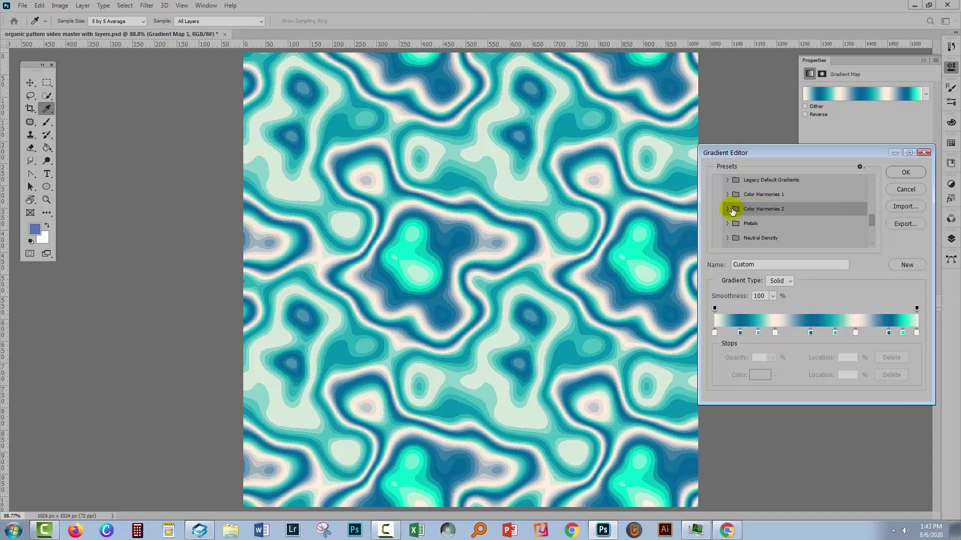
click(728, 209)
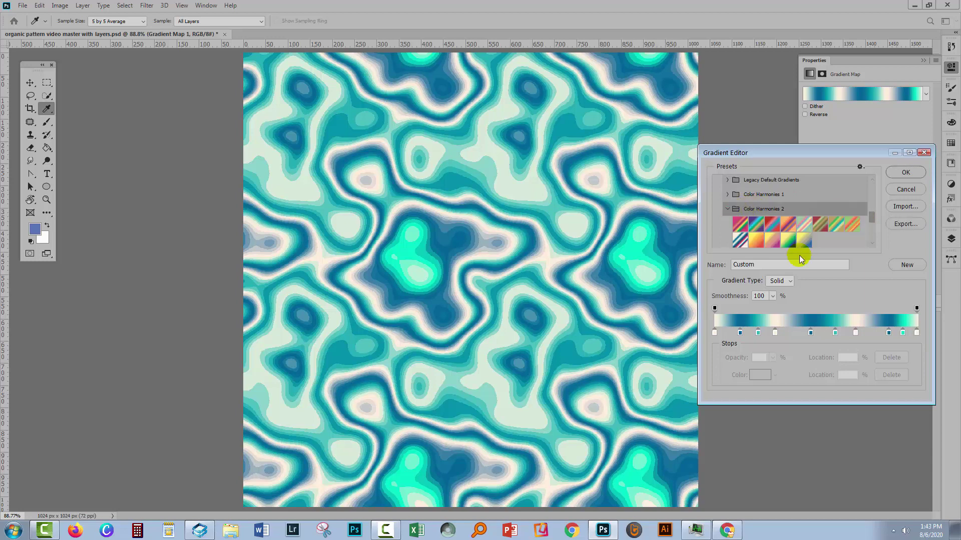
Apply Rust, Green, Gold, add a pale-yellow stop at 21% and another near 72%
click(854, 226)
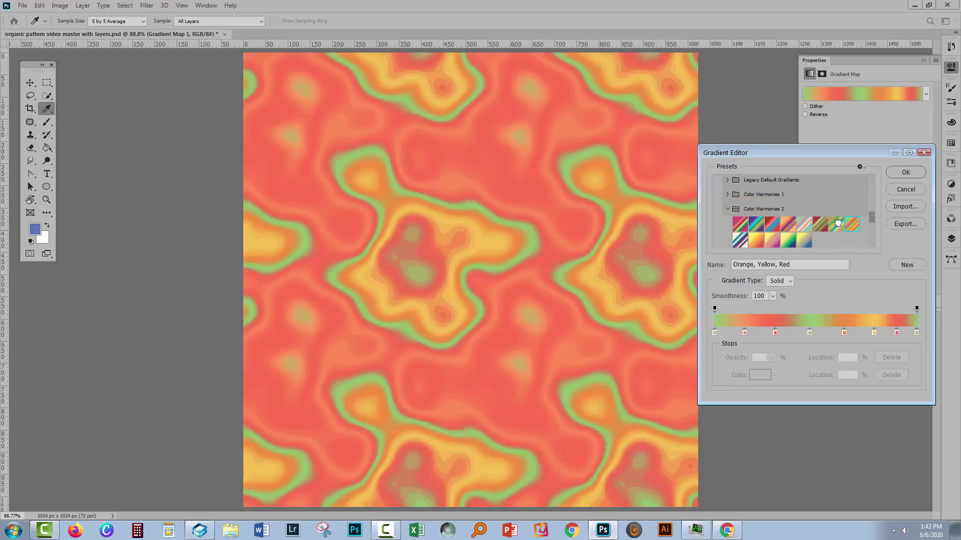
click(820, 225)
click(808, 224)
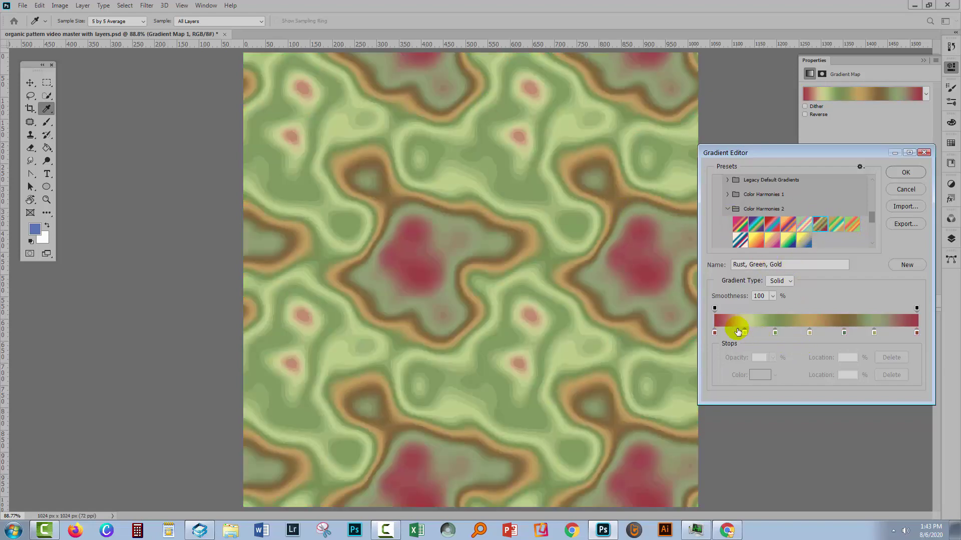
drag(746, 333, 776, 334)
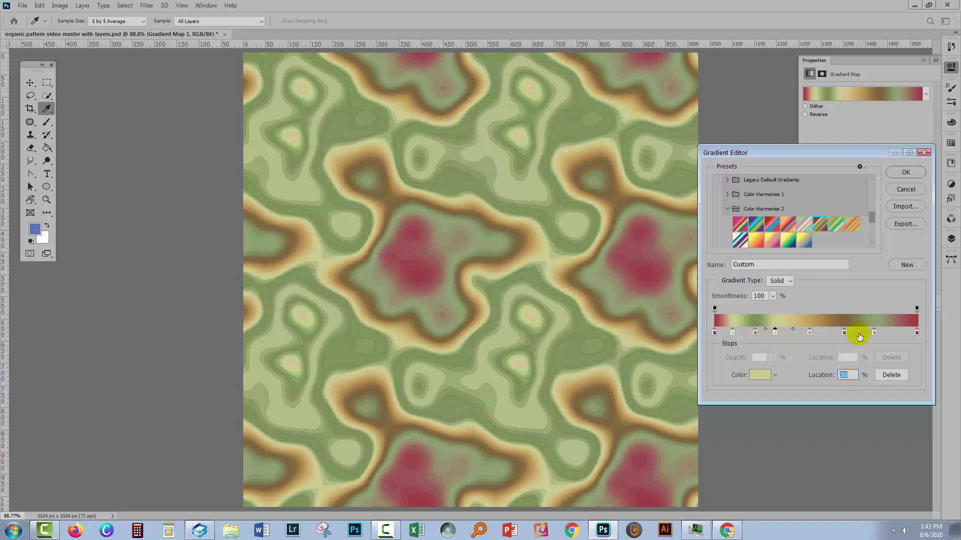
click(860, 334)
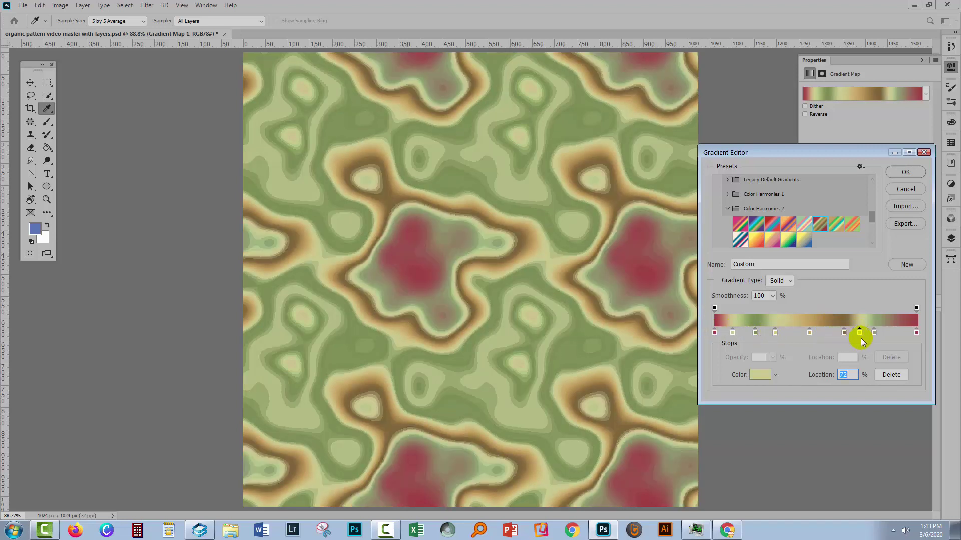
drag(844, 334, 881, 332)
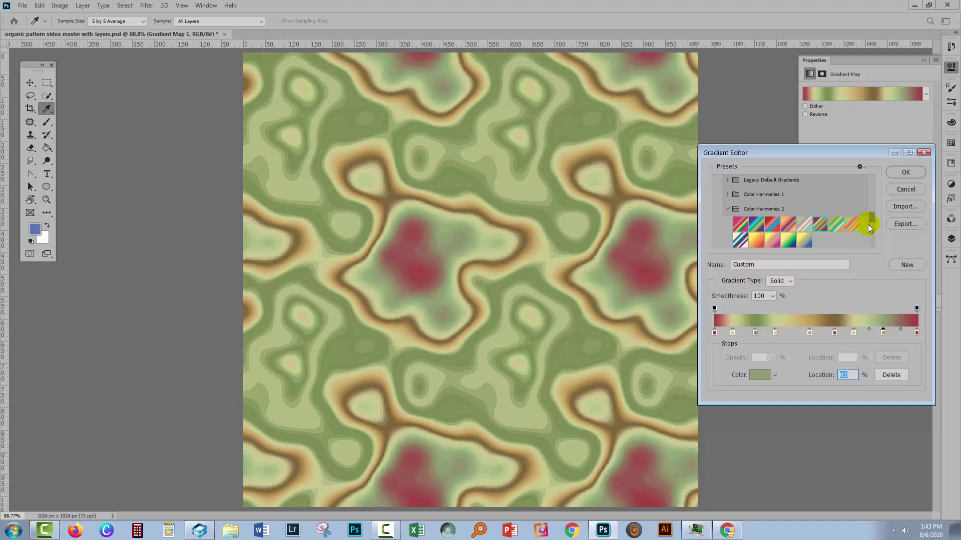
Confirm the custom green, cream, brown and crimson gradient with OK
click(906, 173)
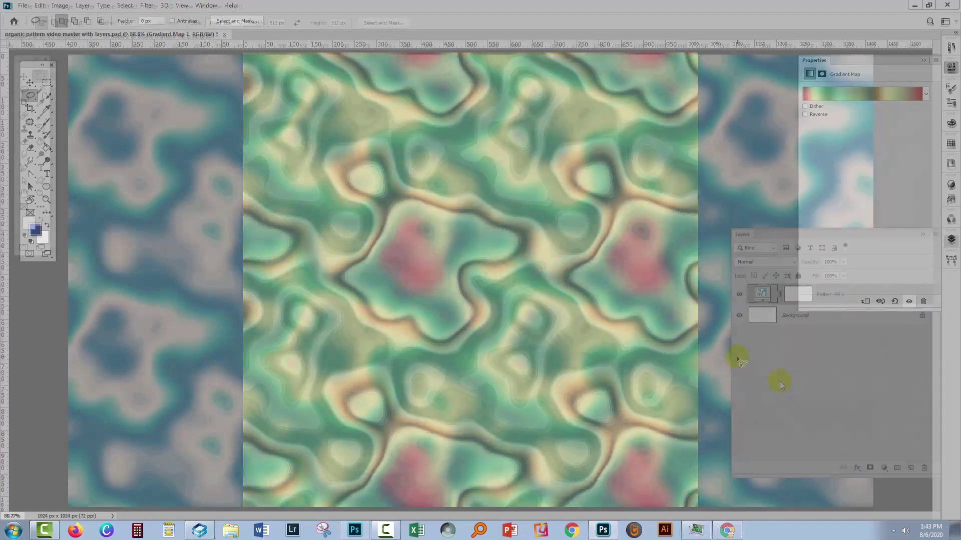